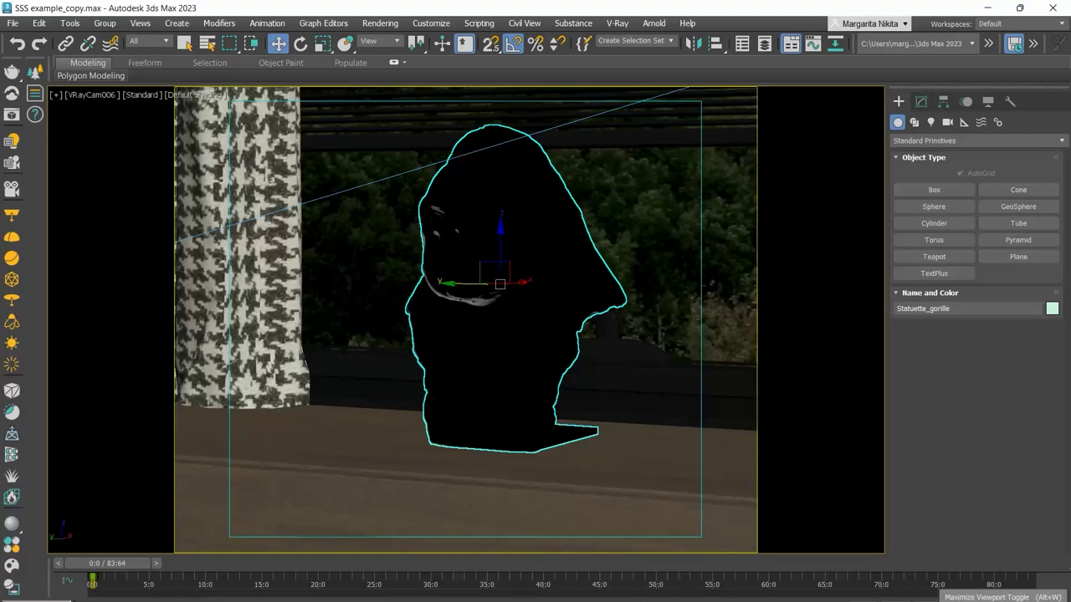
Isolate the gorilla statuette and show it with Edged Faces in the camera view.
key("alt+w")
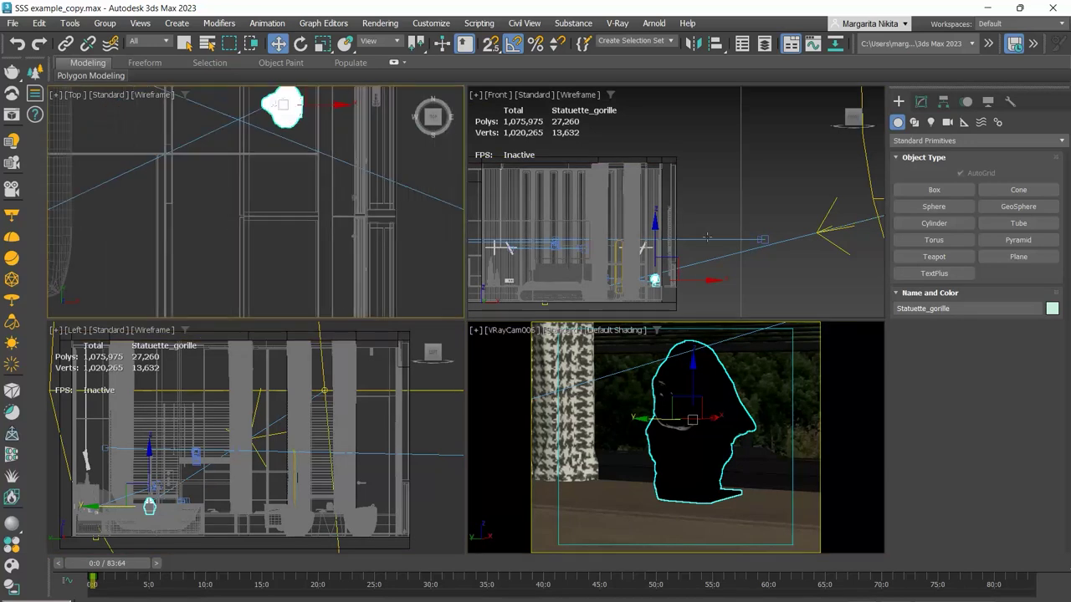
middle_click_drag(868, 243, 822, 224)
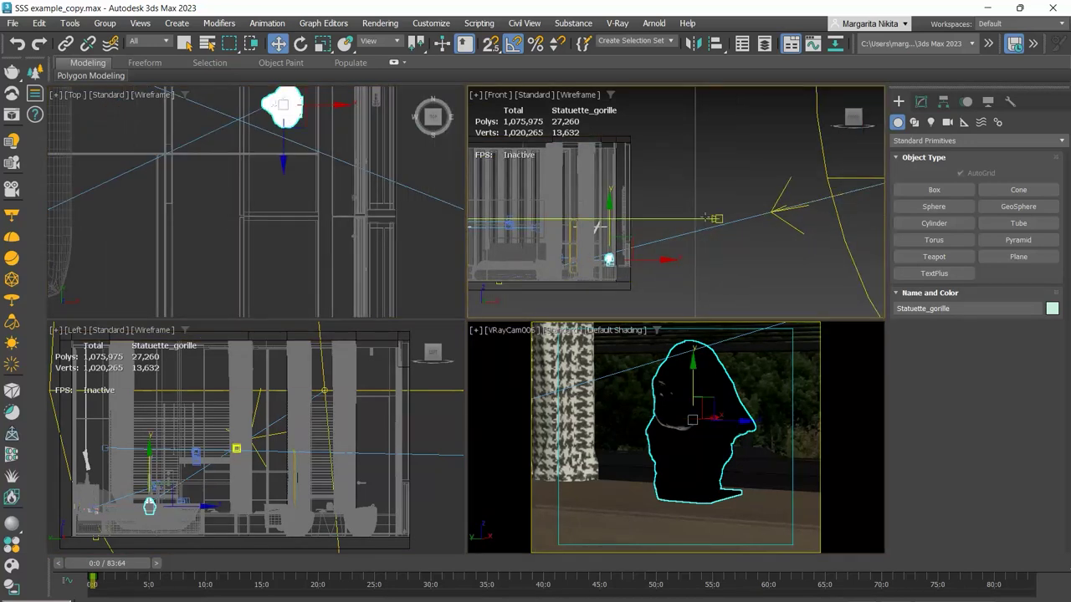
left_click(694, 388)
right_click(693, 388)
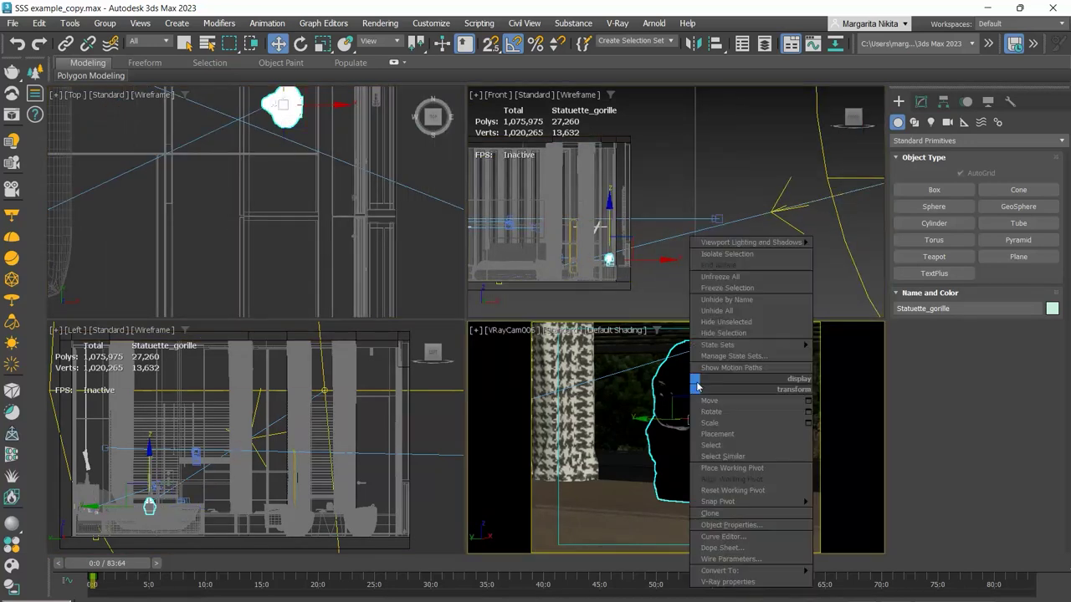
left_click(720, 255)
left_click(588, 332)
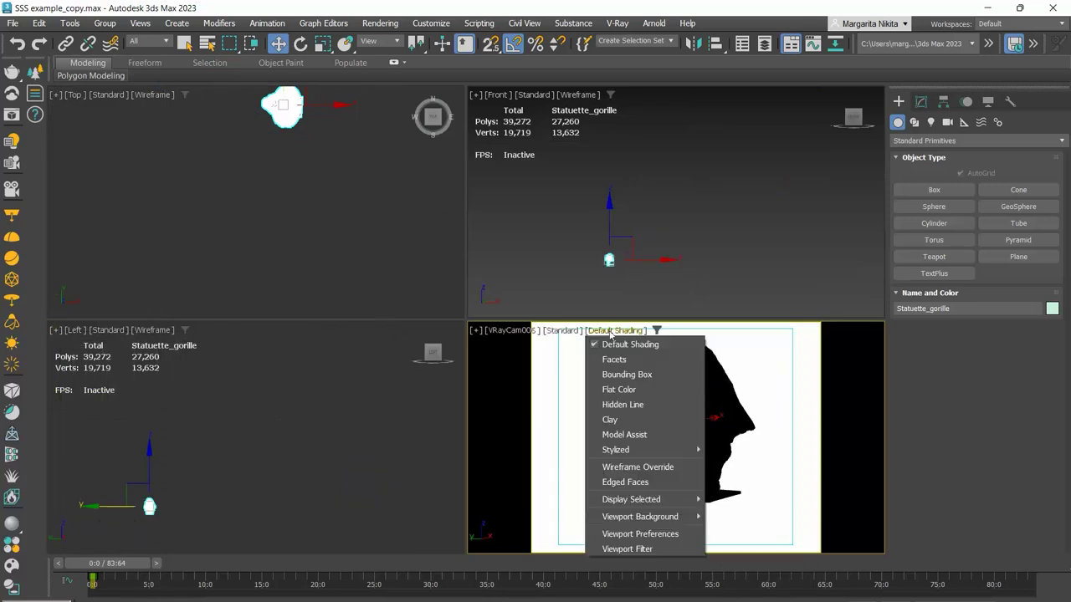
left_click(625, 482)
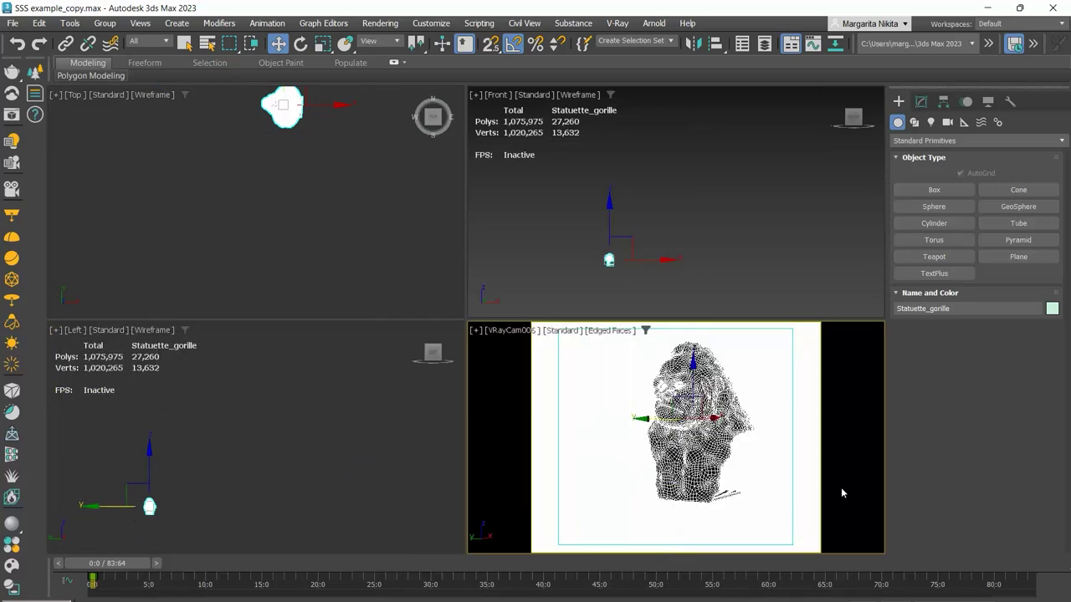
Orbit the statuette in a maximized Perspective view, then return to VRayCam006 and end isolation.
key("alt+w")
left_click(100, 94)
left_click(125, 141)
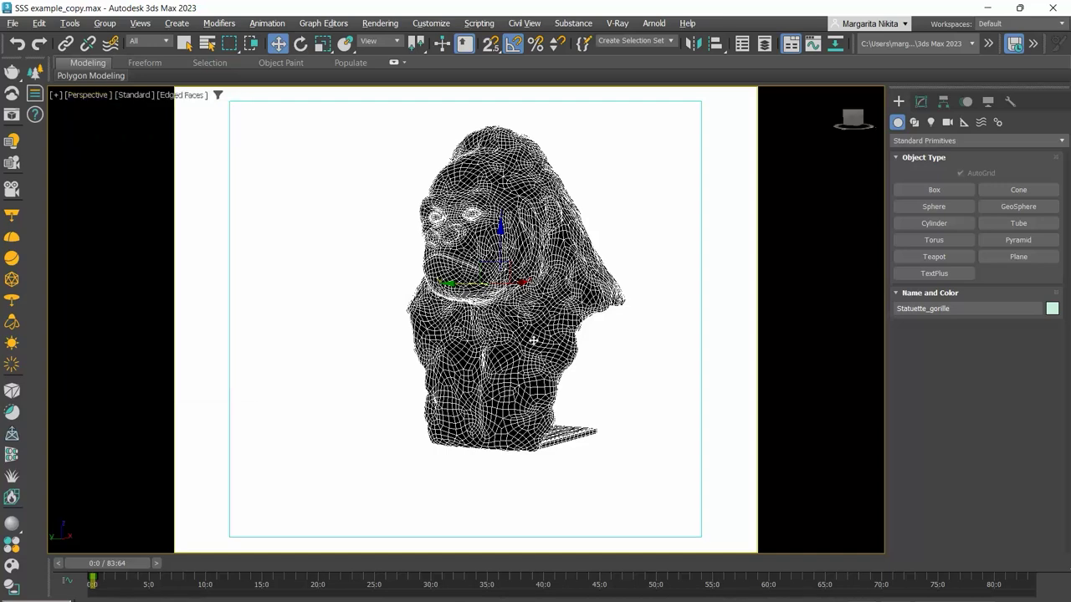
middle_click_drag(533, 340, 585, 318, "alt")
left_click(92, 94)
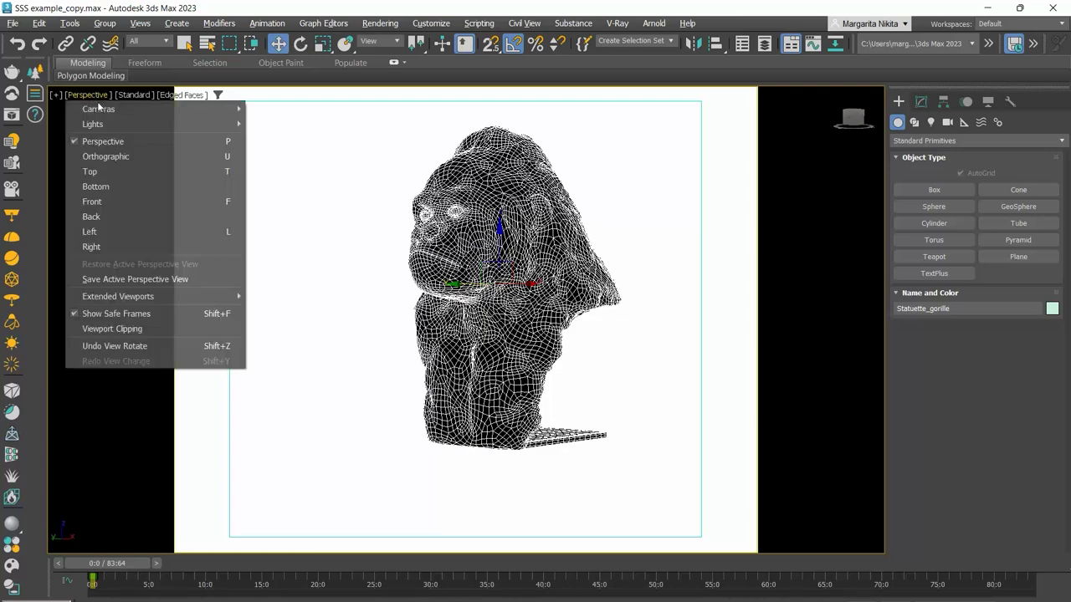
mouse_move(99, 109)
left_click(289, 185)
right_click(376, 213)
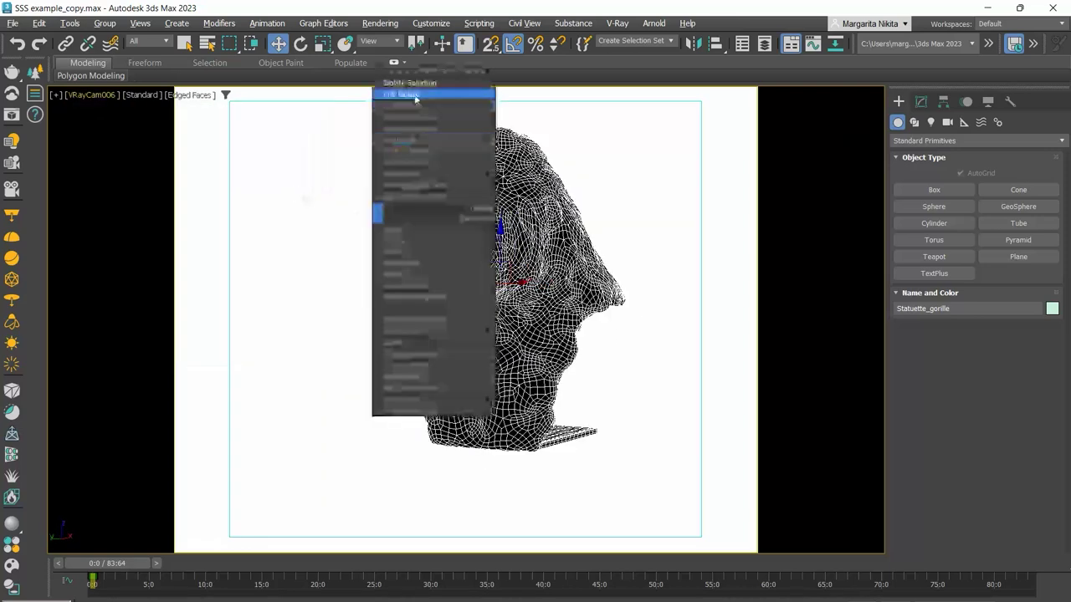
left_click(413, 95)
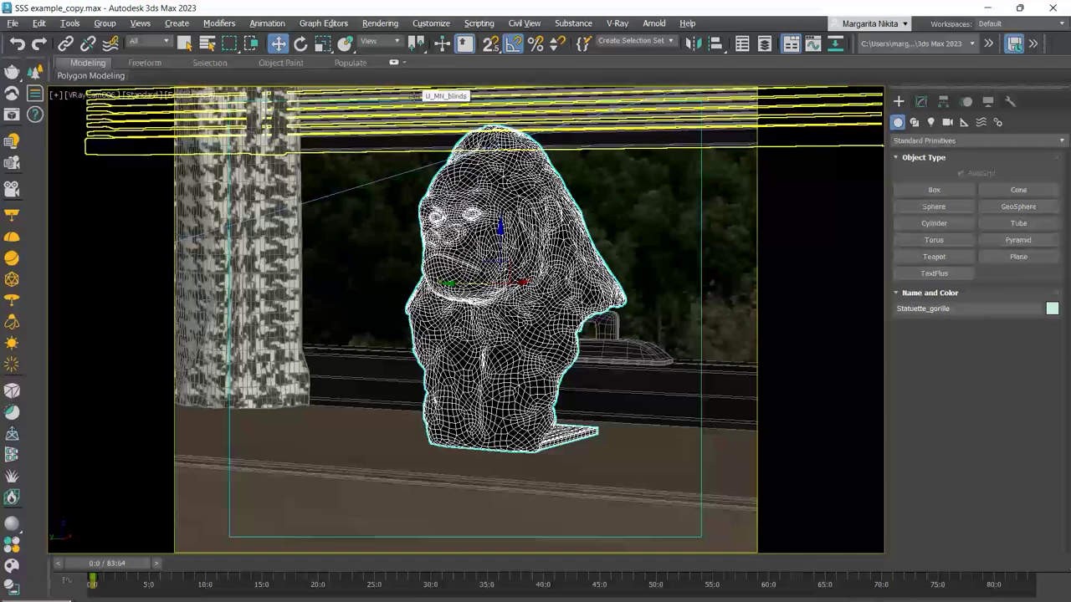
Add a V-Ray VRayMtl node in the Slate Material Editor, select it, and close the editor.
key("m")
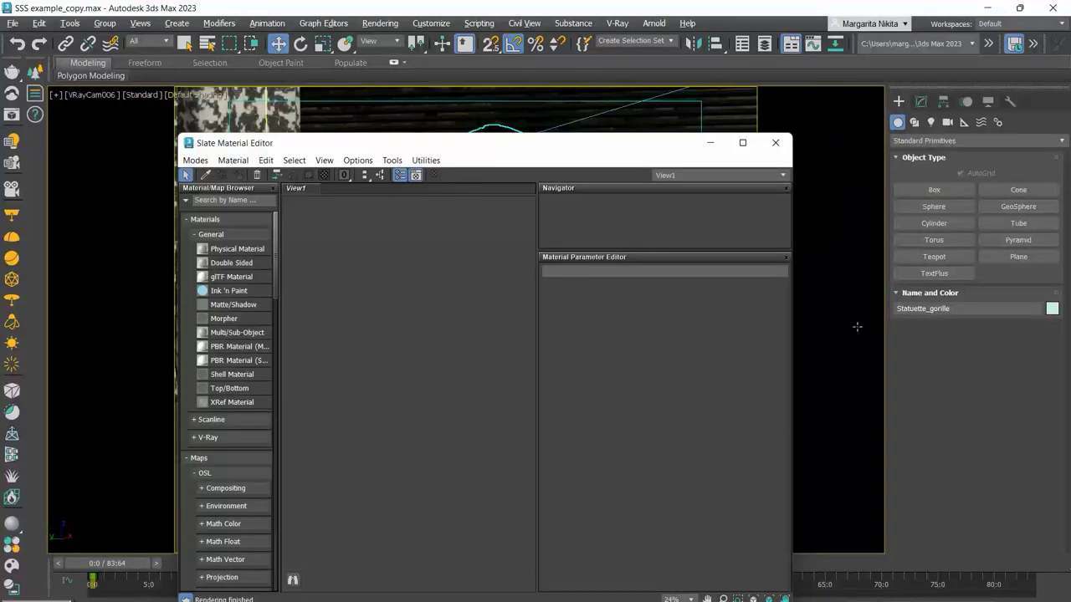
right_click(379, 359)
mouse_move(469, 366)
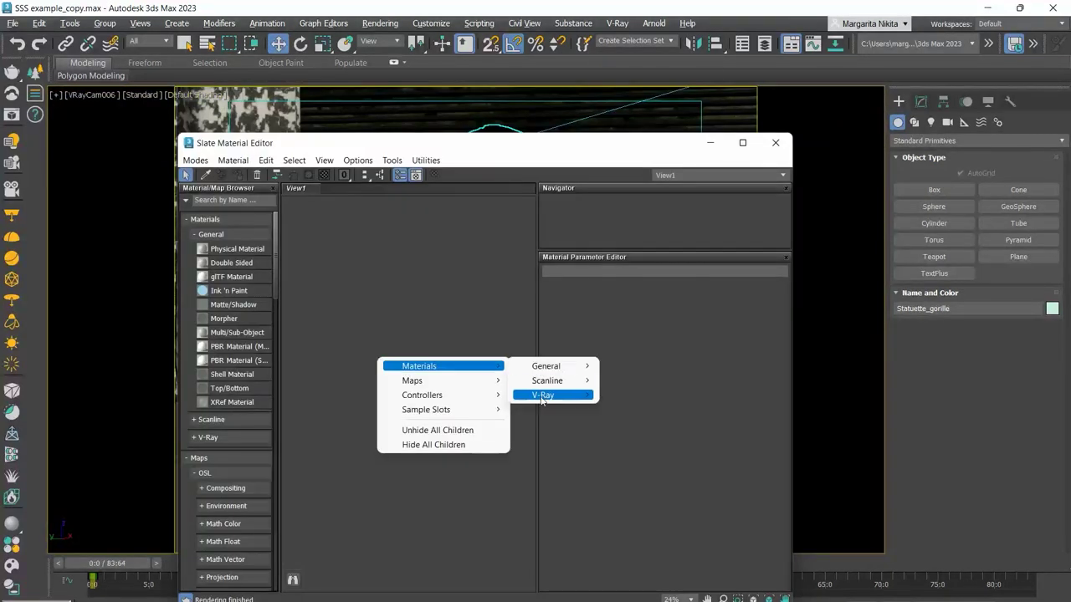
mouse_move(542, 400)
left_click(635, 231)
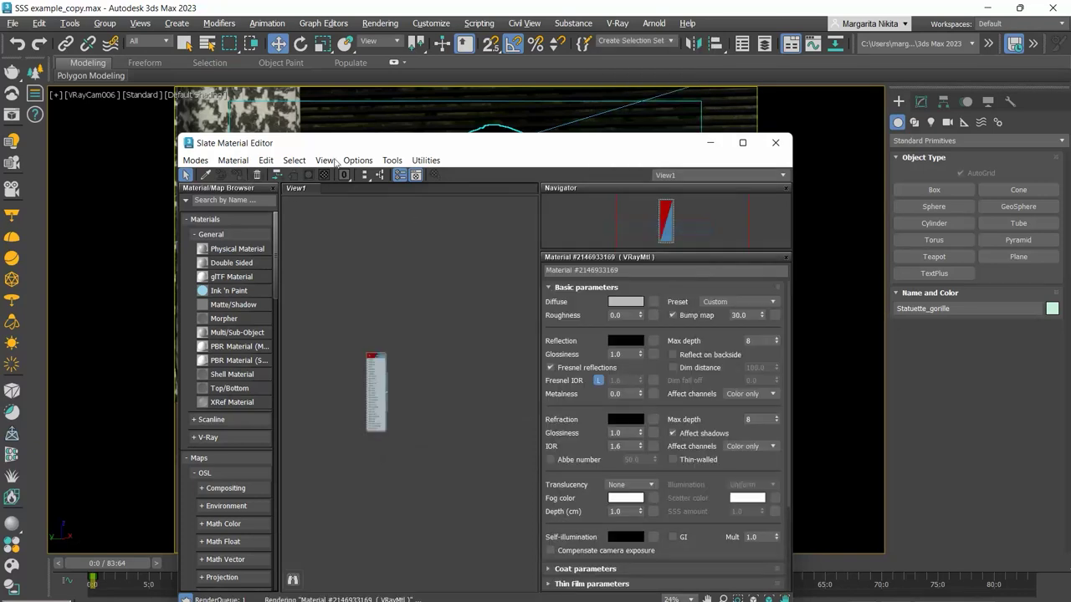
left_click_drag(342, 144, 470, 247)
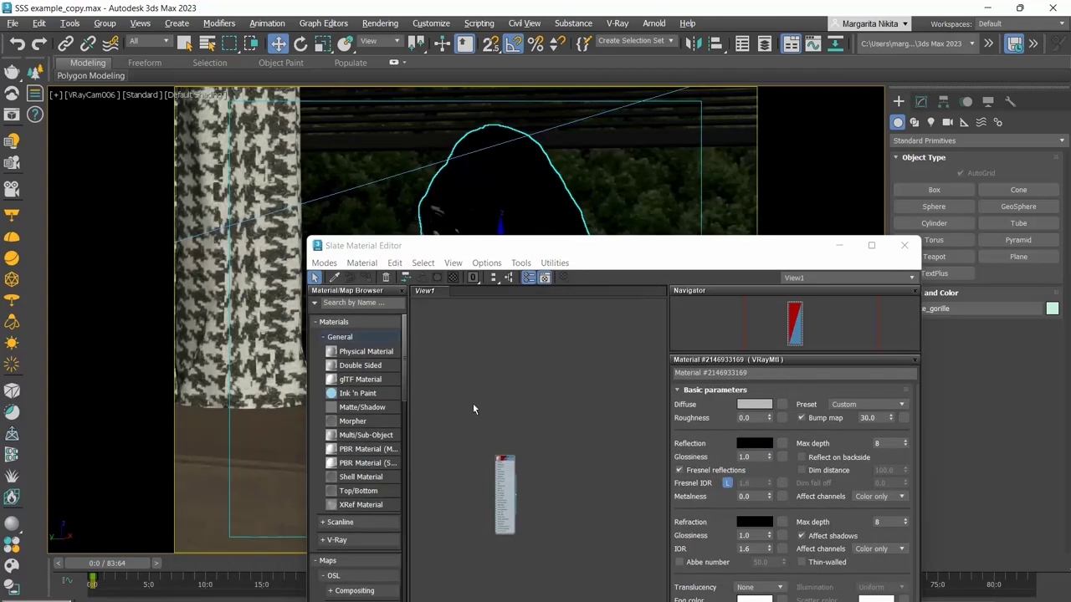
left_click(504, 465)
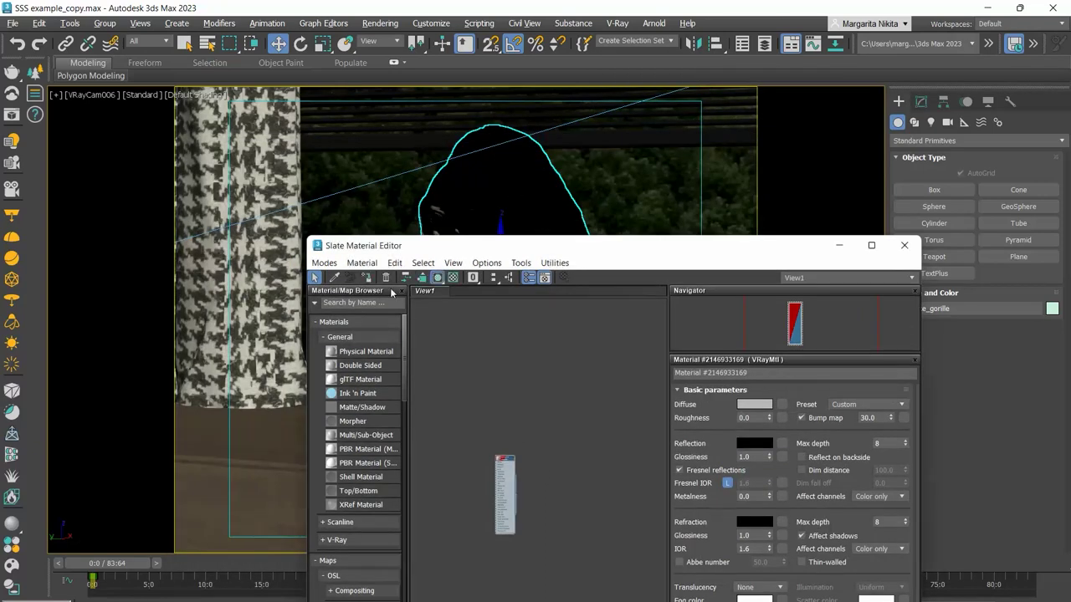
left_click(904, 247)
left_click(380, 22)
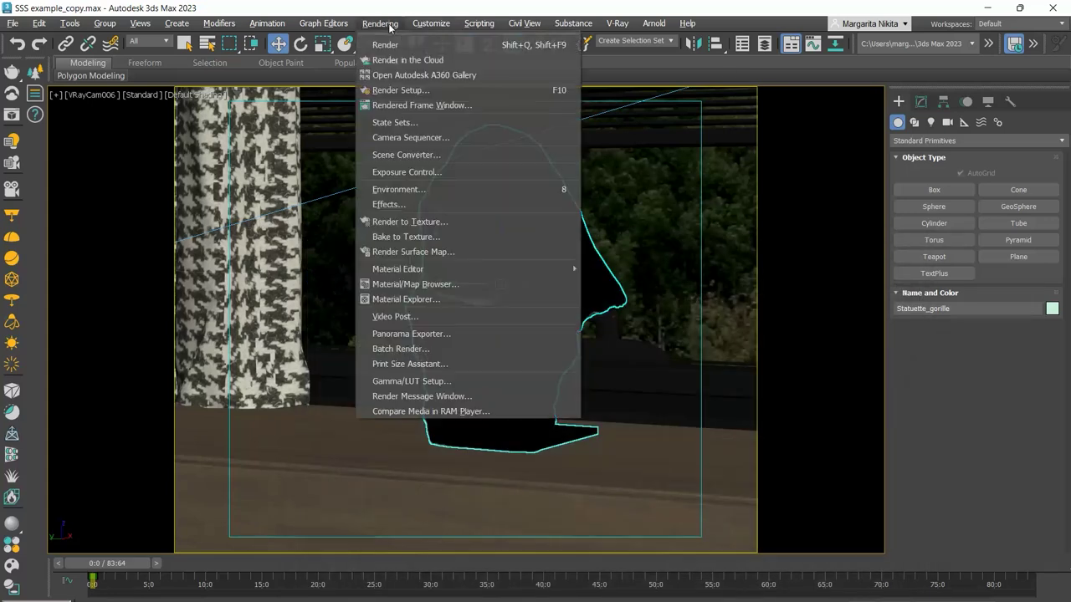
Start a V-Ray interactive IPR render from Render Setup's V-Ray tab.
left_click(400, 91)
left_click(88, 141)
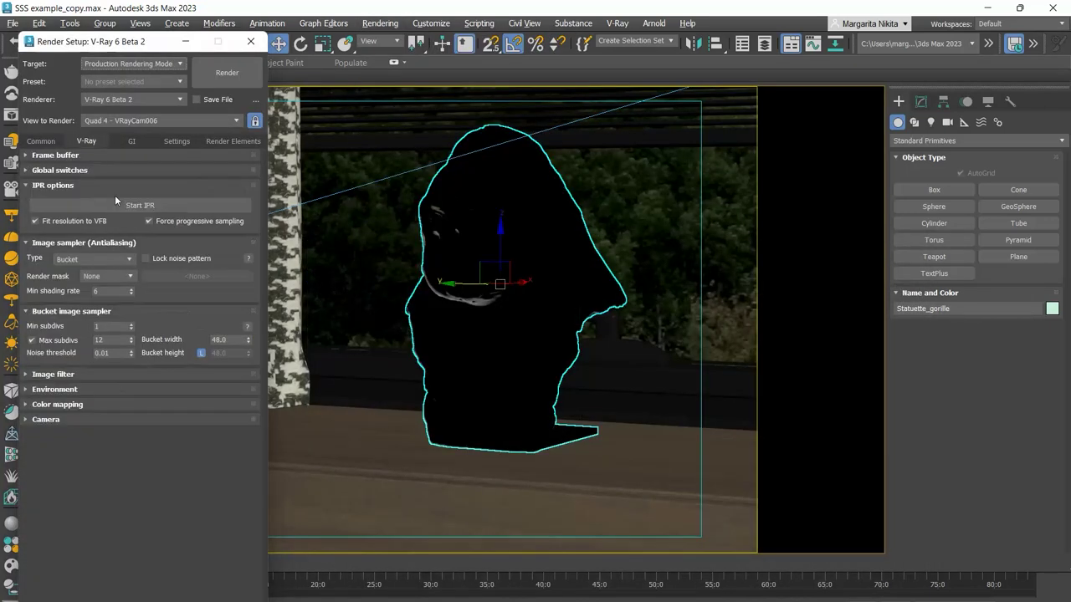
left_click(117, 204)
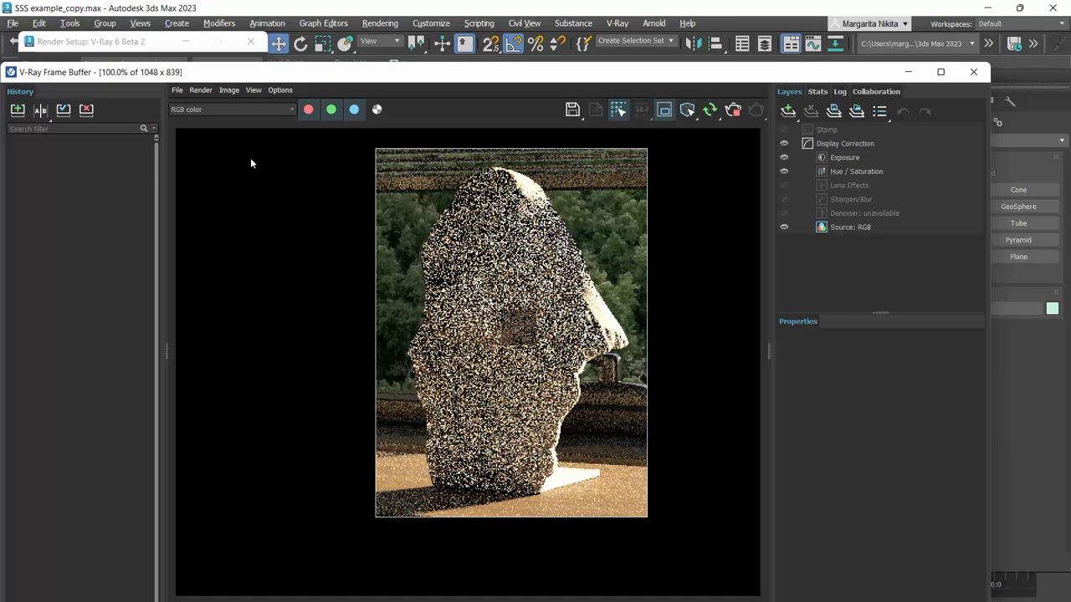
left_click_drag(342, 80, 342, 47)
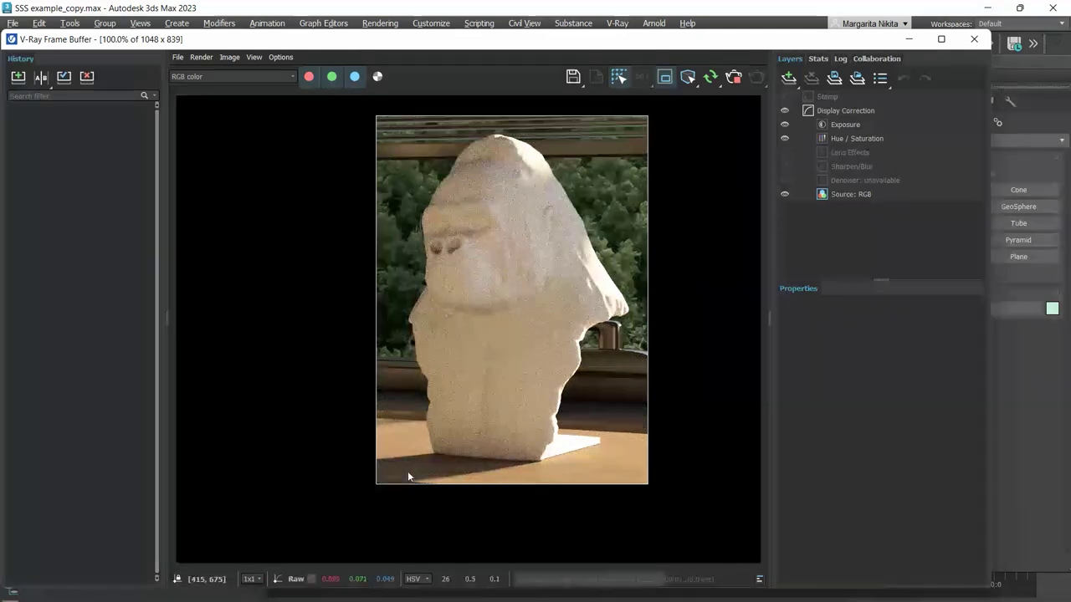
left_click(1028, 420)
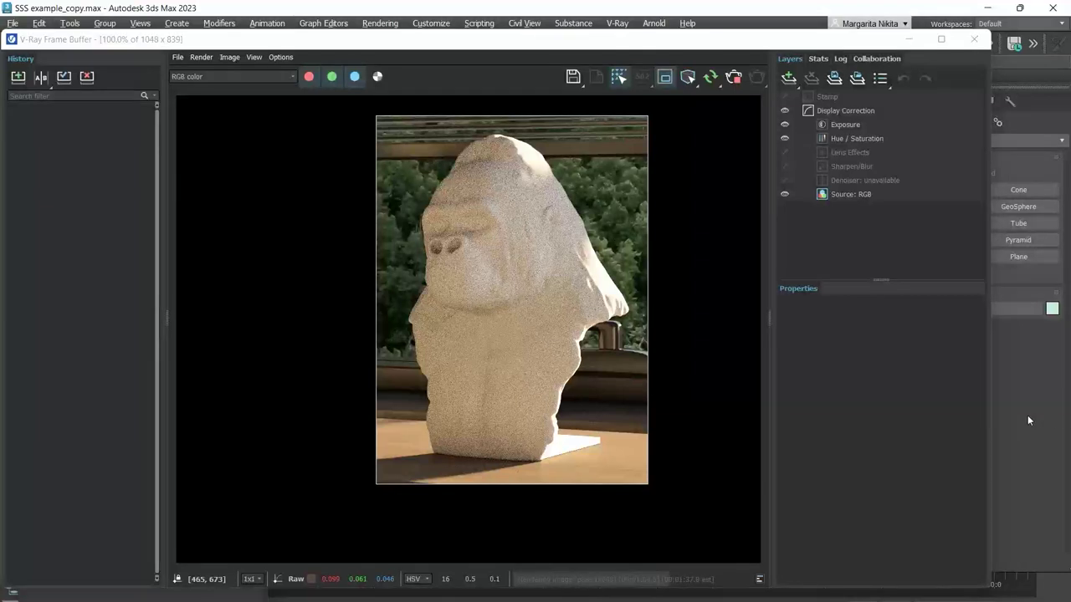
Set the VRayMtl reflection colour to grey 64.
key("m")
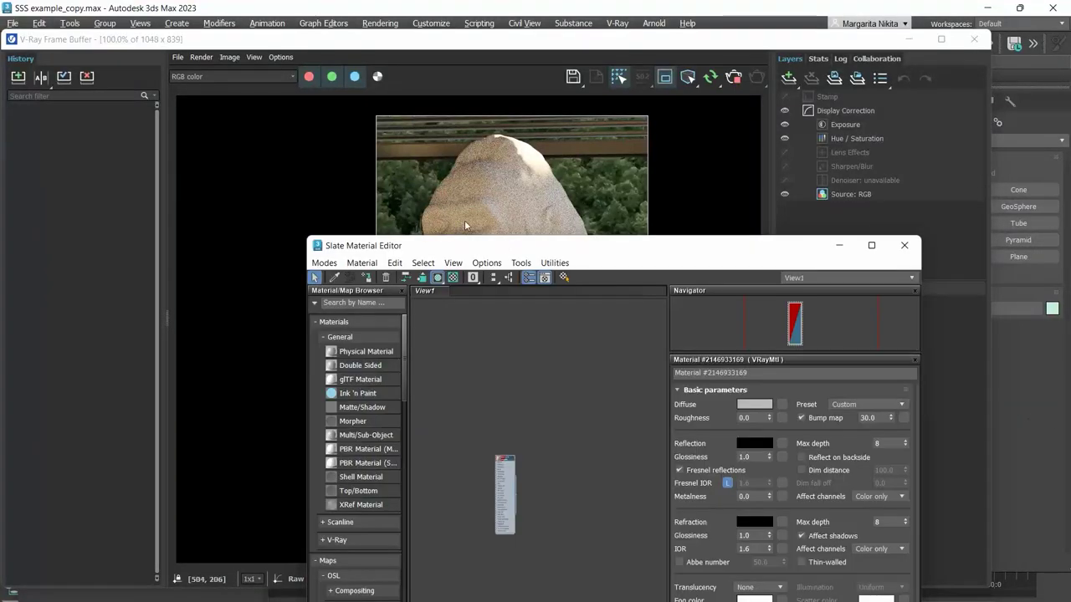
left_click_drag(577, 249, 798, 105)
scroll(795, 323, "up", 6)
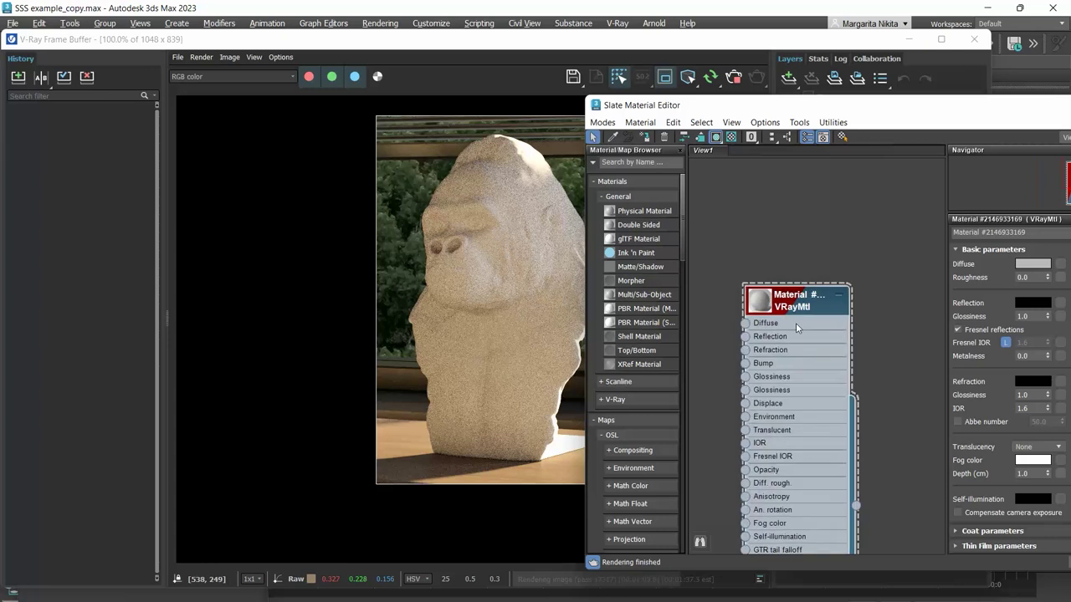
left_click(1033, 302)
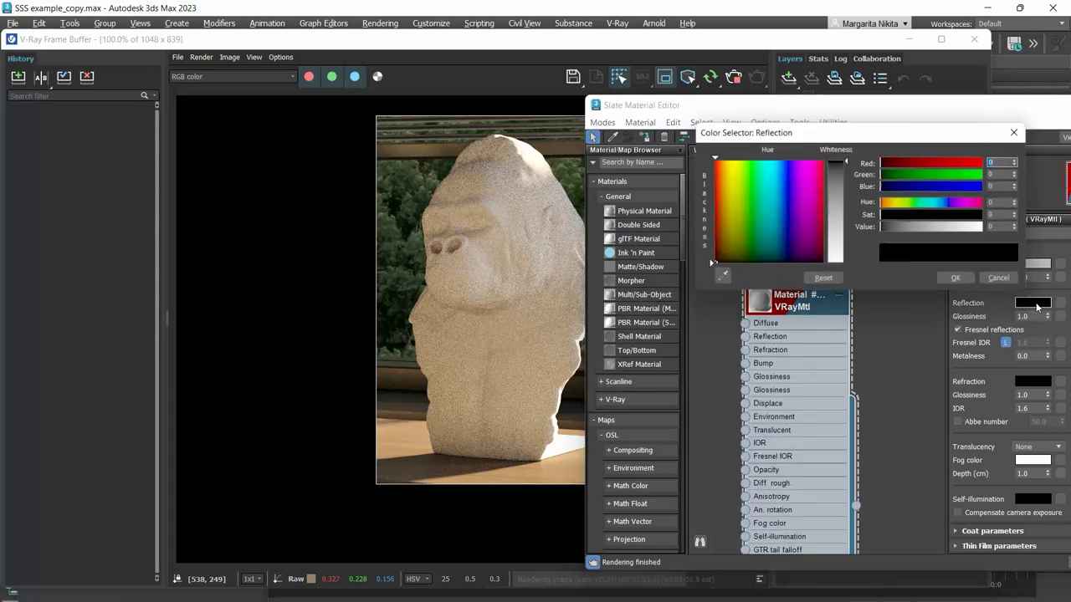
left_click(847, 187)
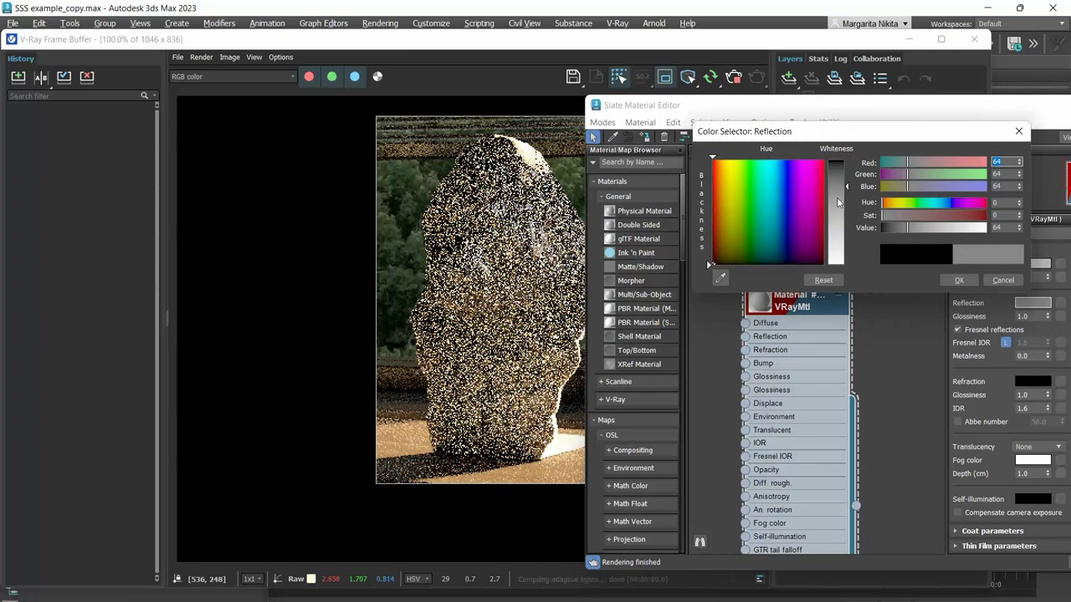
left_click(958, 281)
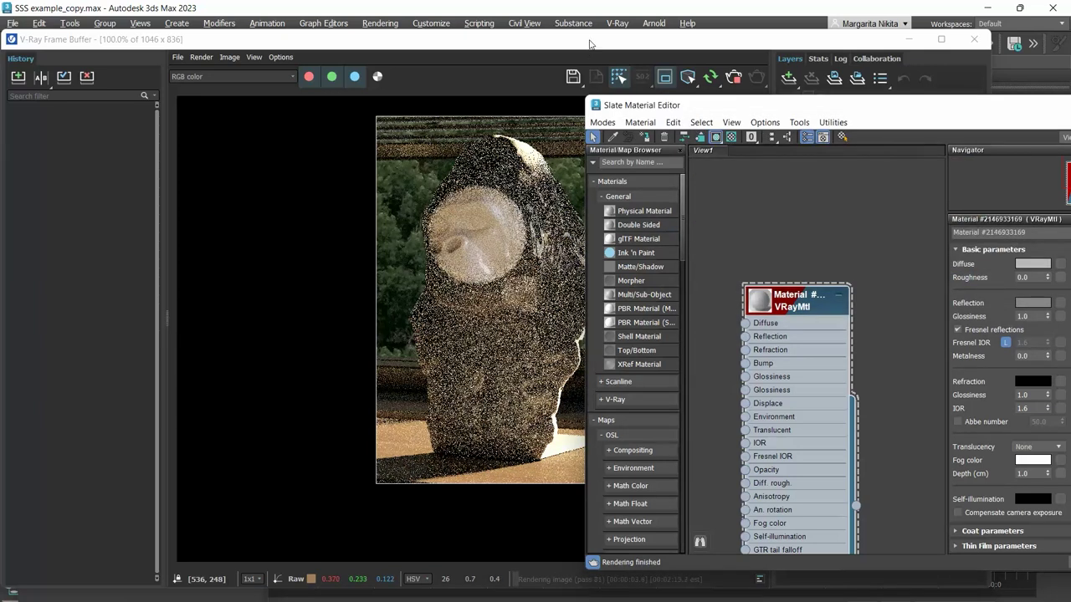
Set reflection glossiness to 0.7 and enable Fresnel reflections.
left_click_drag(578, 44, 326, 45)
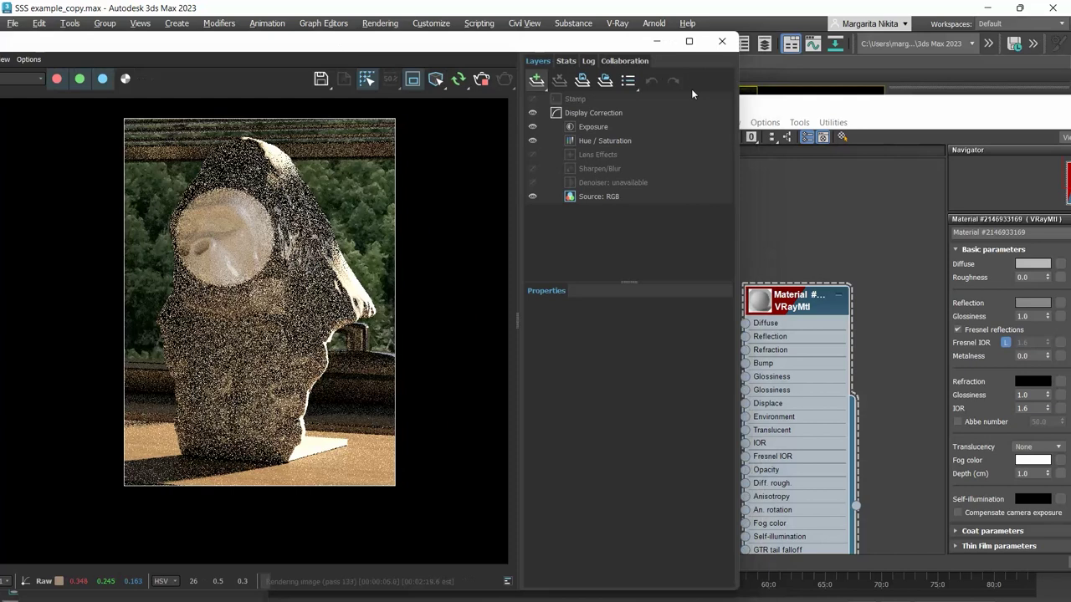
left_click_drag(801, 112, 723, 98)
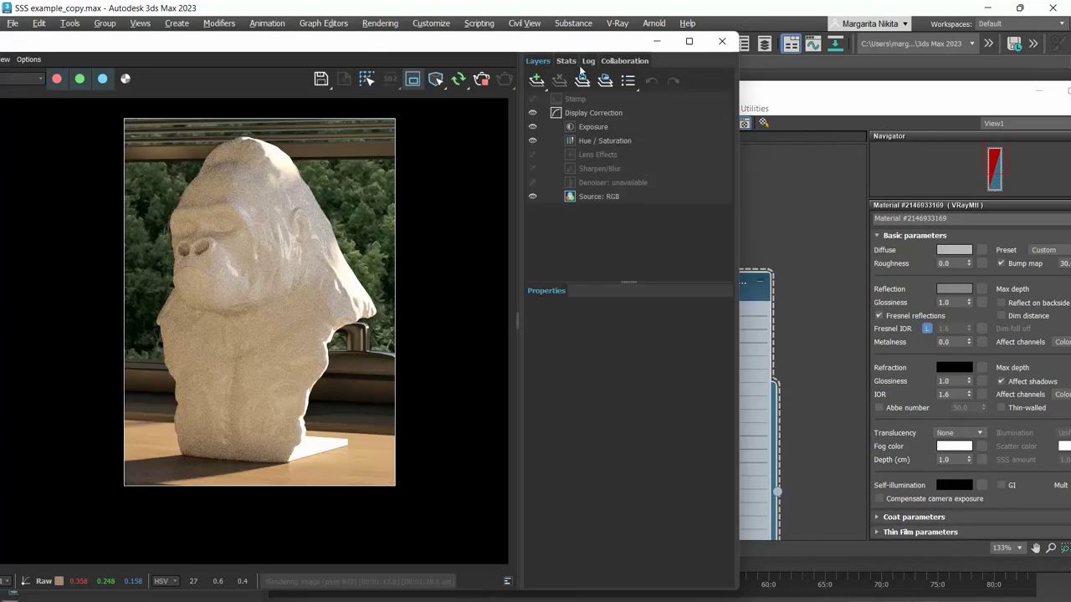
left_click(951, 380)
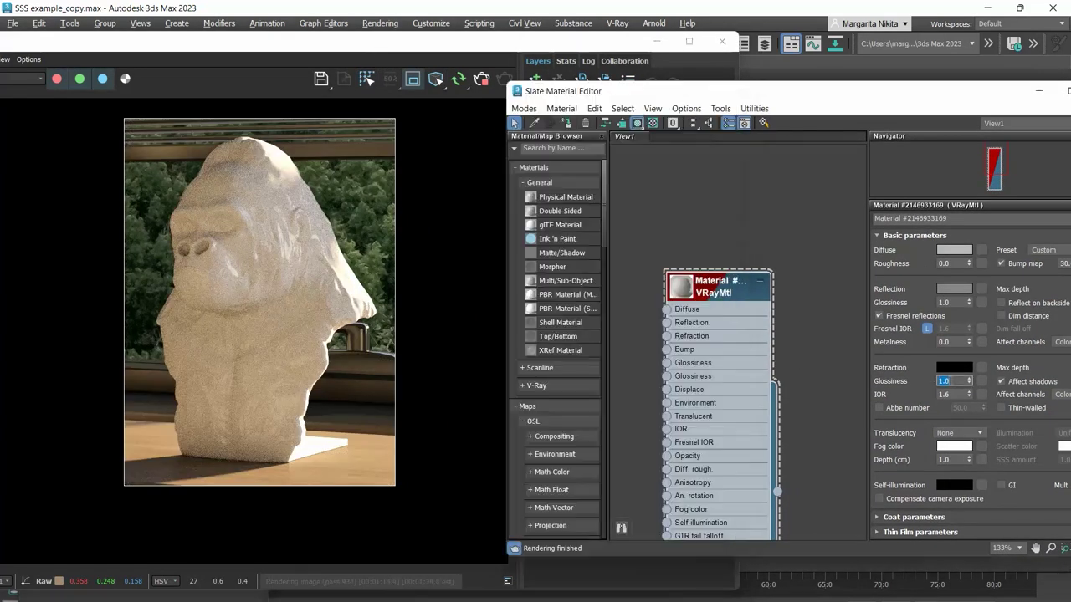
double_click(954, 302)
type("0.7")
key("Return")
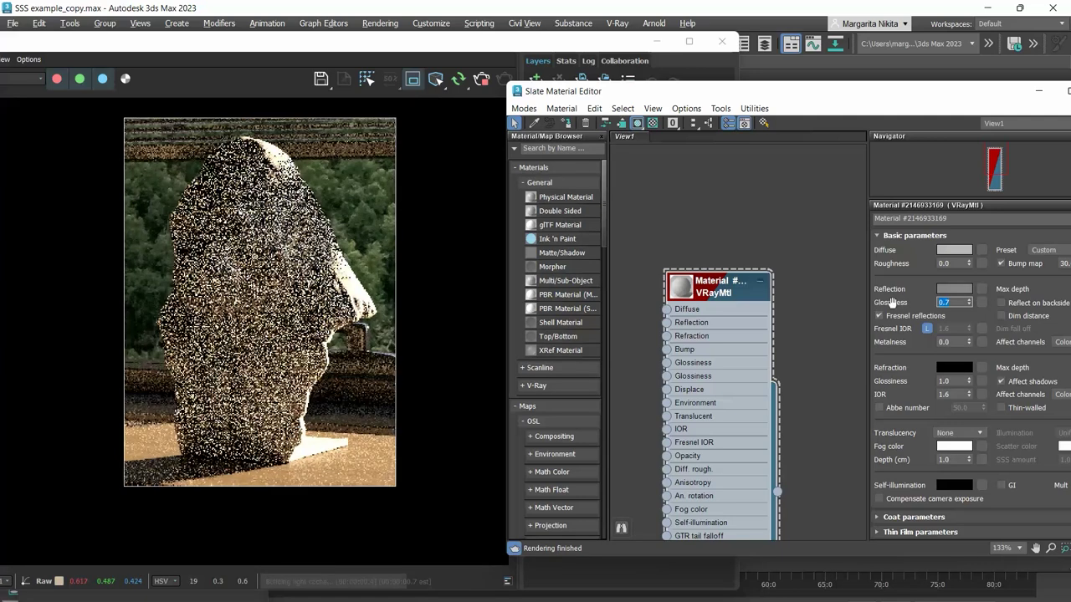
left_click(879, 317)
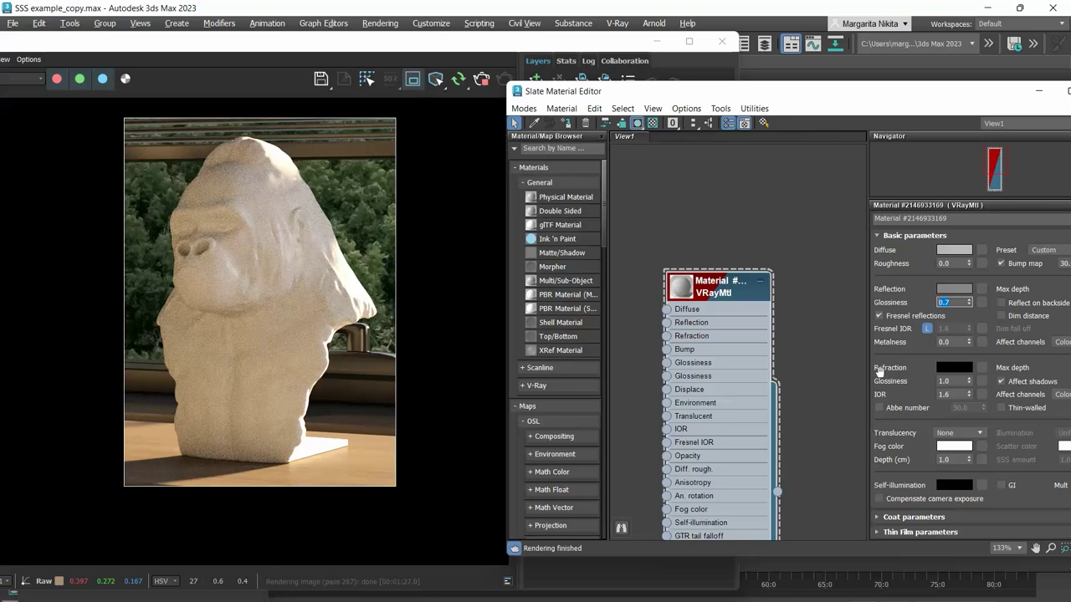
Make the refraction colour white with 0.7 refraction glossiness.
left_click(951, 368)
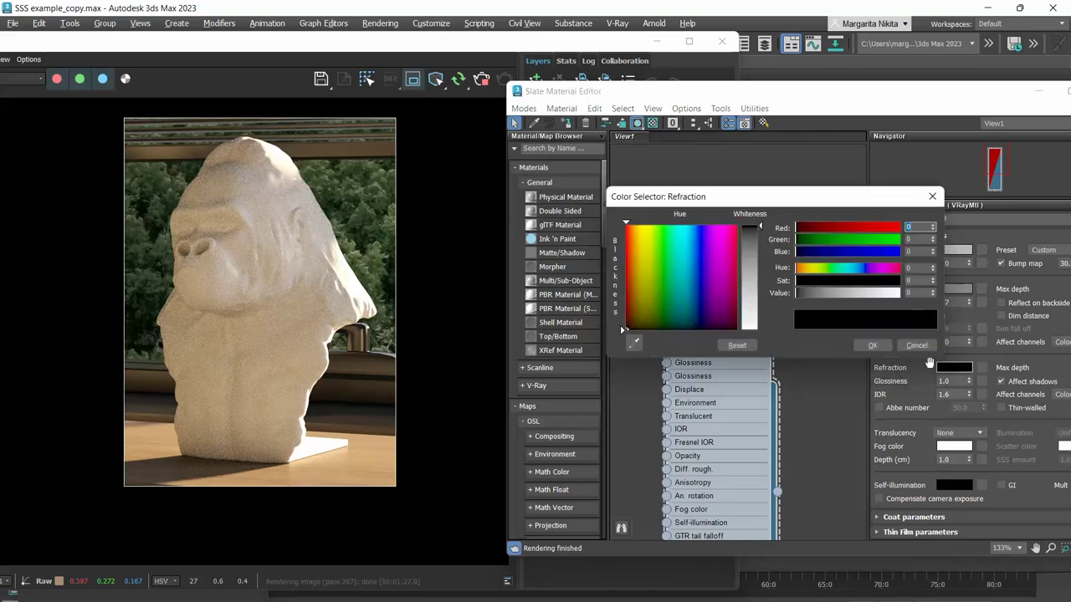
left_click_drag(760, 244, 760, 329)
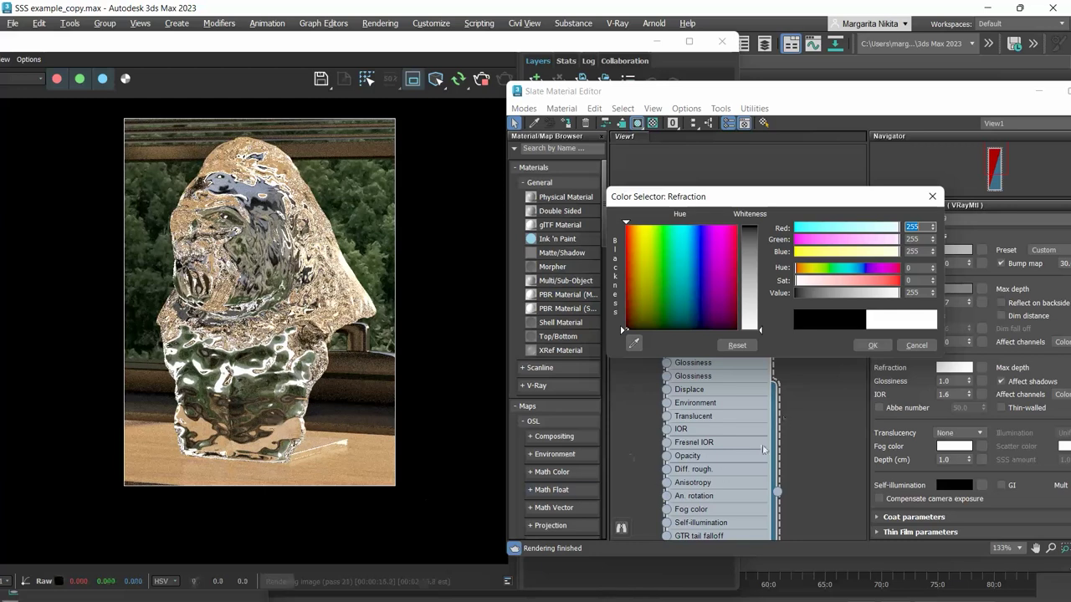
left_click(872, 345)
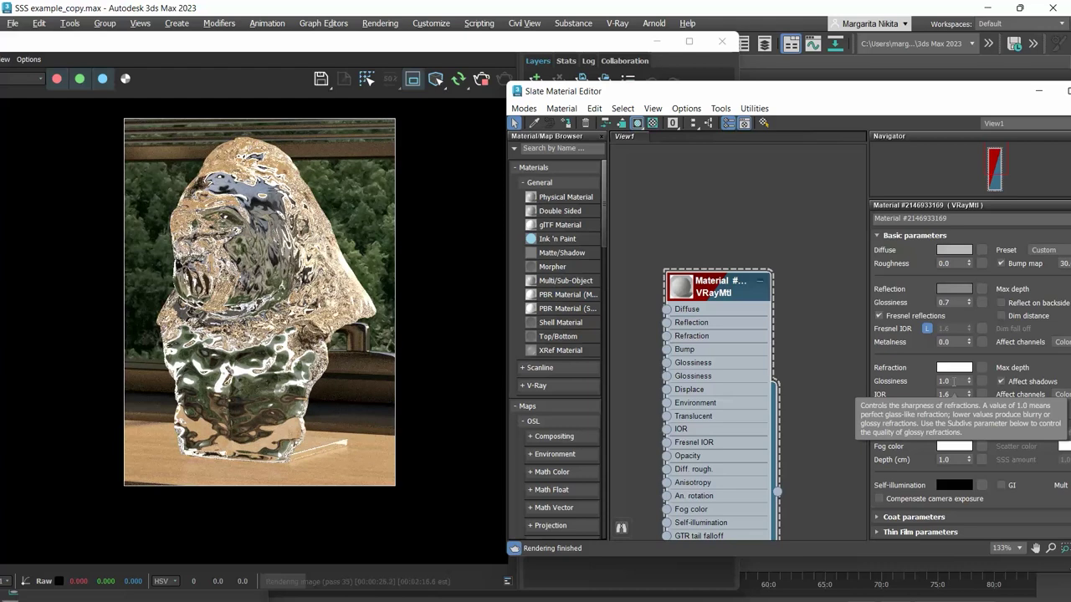
double_click(953, 381)
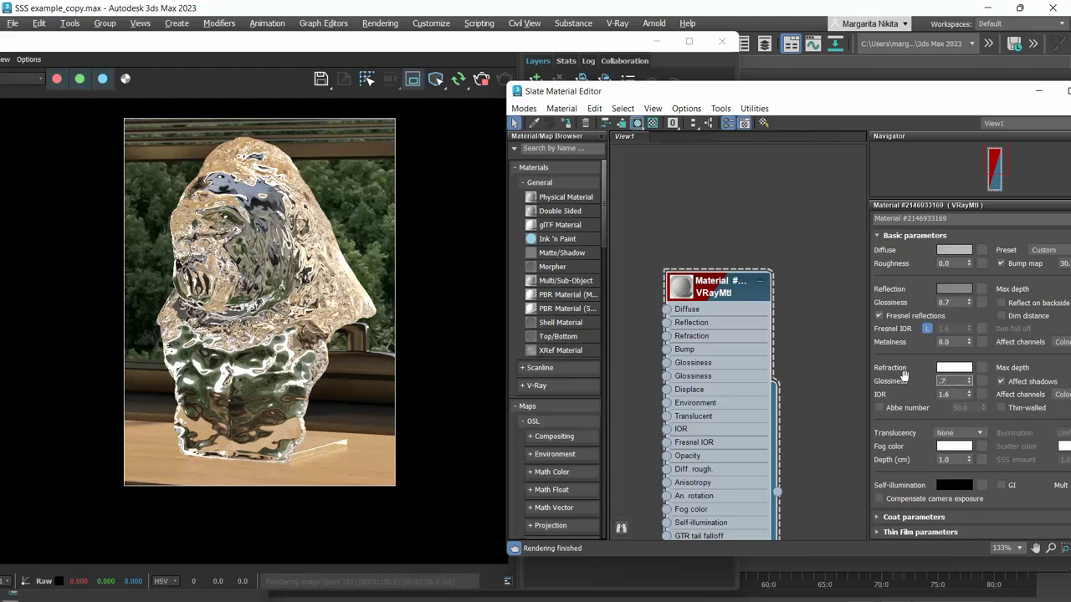
key("Return")
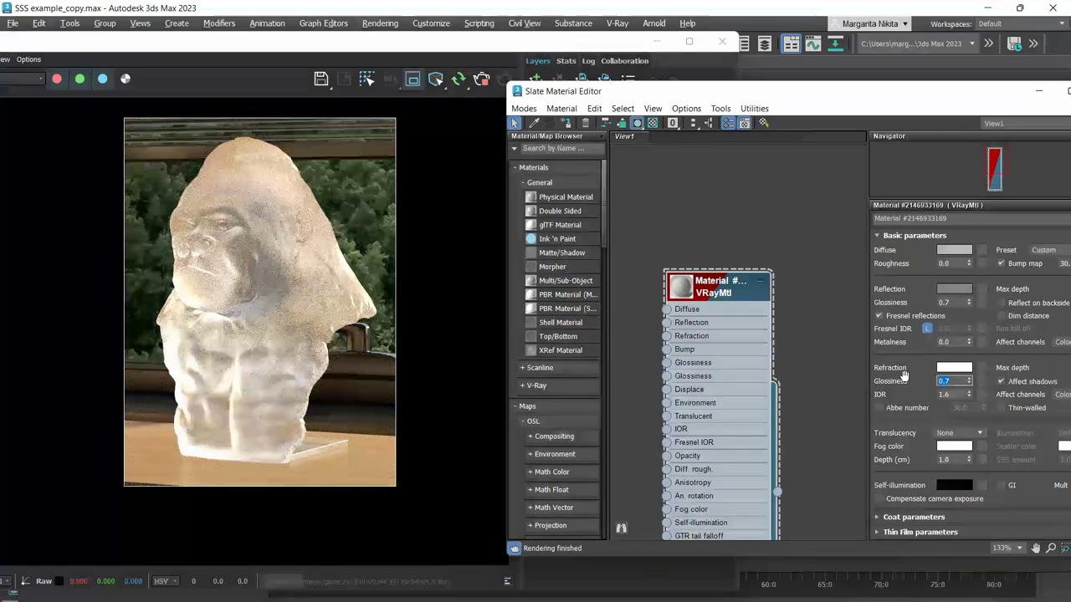
Change the refraction colour to dark brown RGB 8,3,0.
left_click(952, 369)
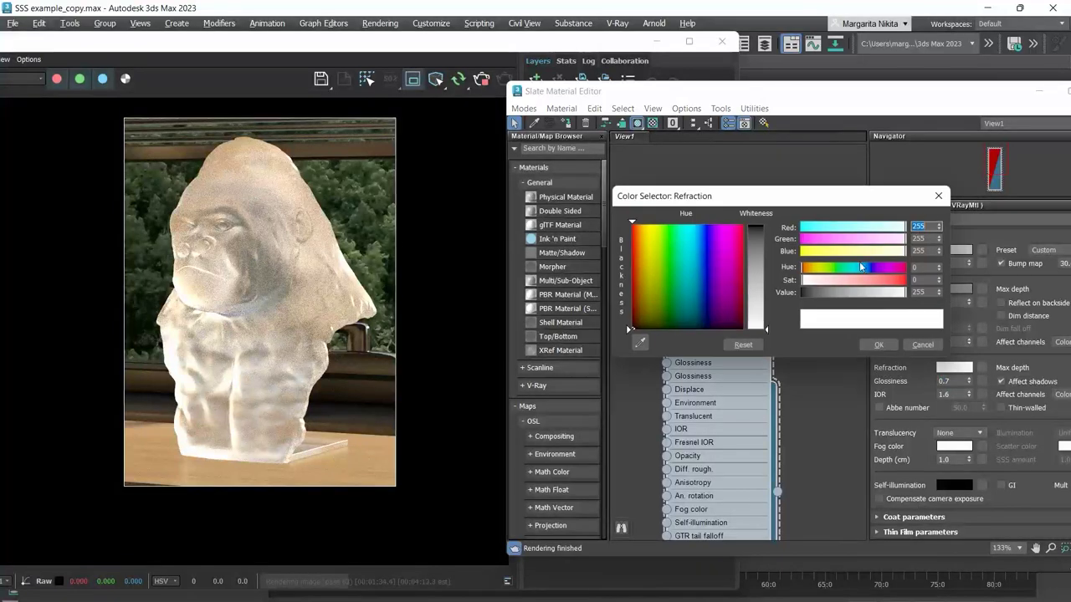
left_click(707, 226)
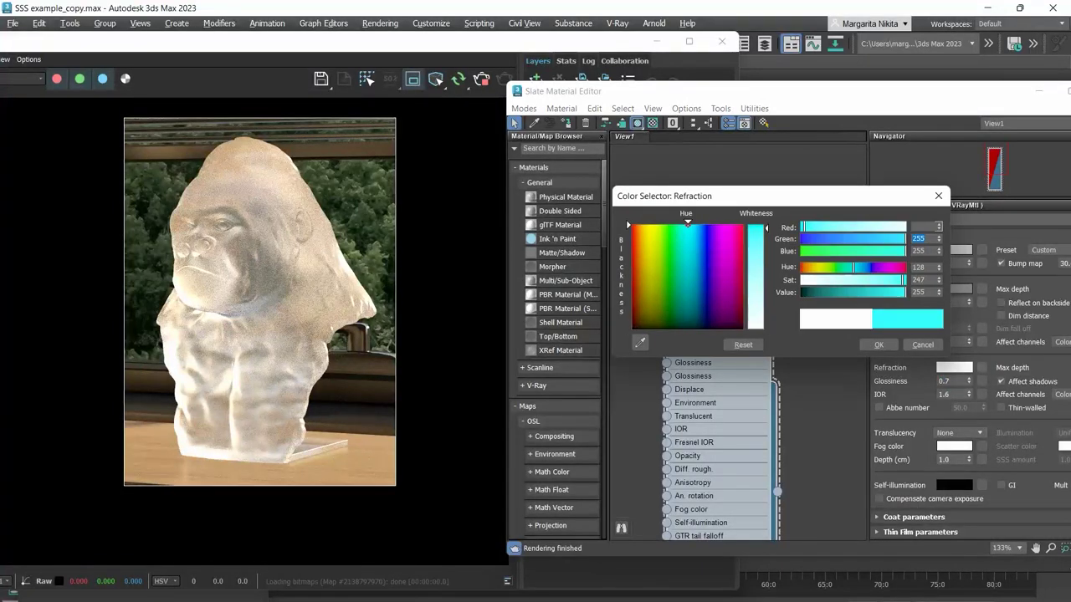
key("Return")
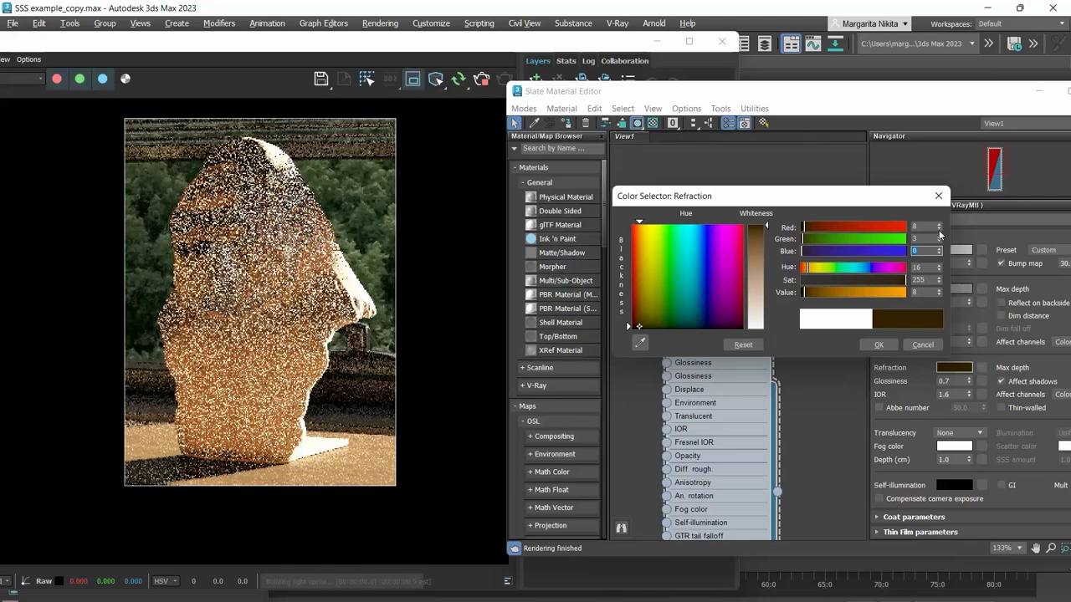
left_click(892, 345)
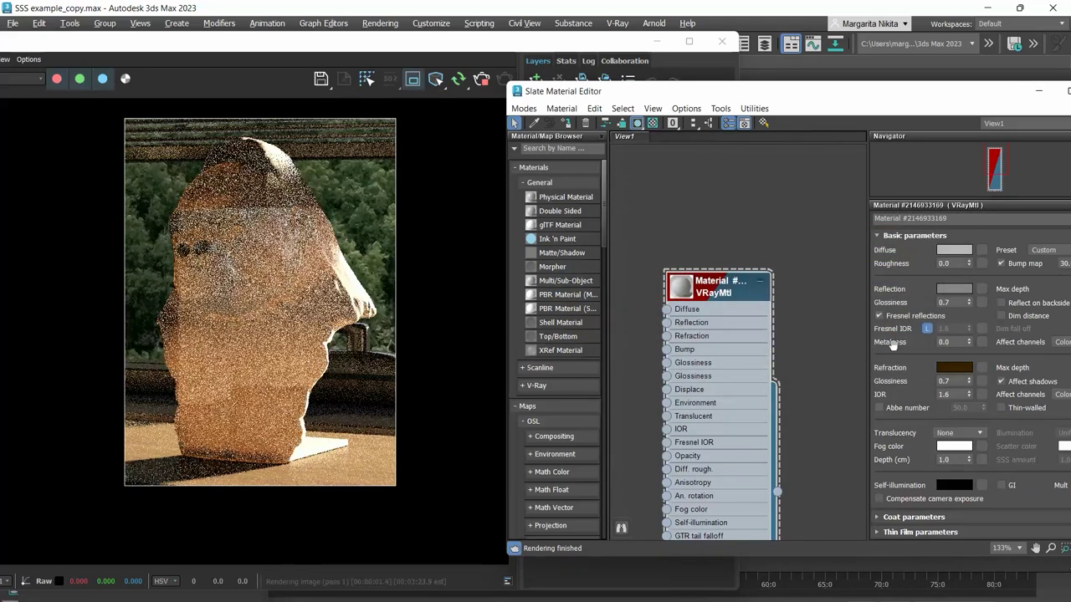
Set the diffuse colour to near-black 3, then preview a mid-grey refraction colour.
left_click(952, 249)
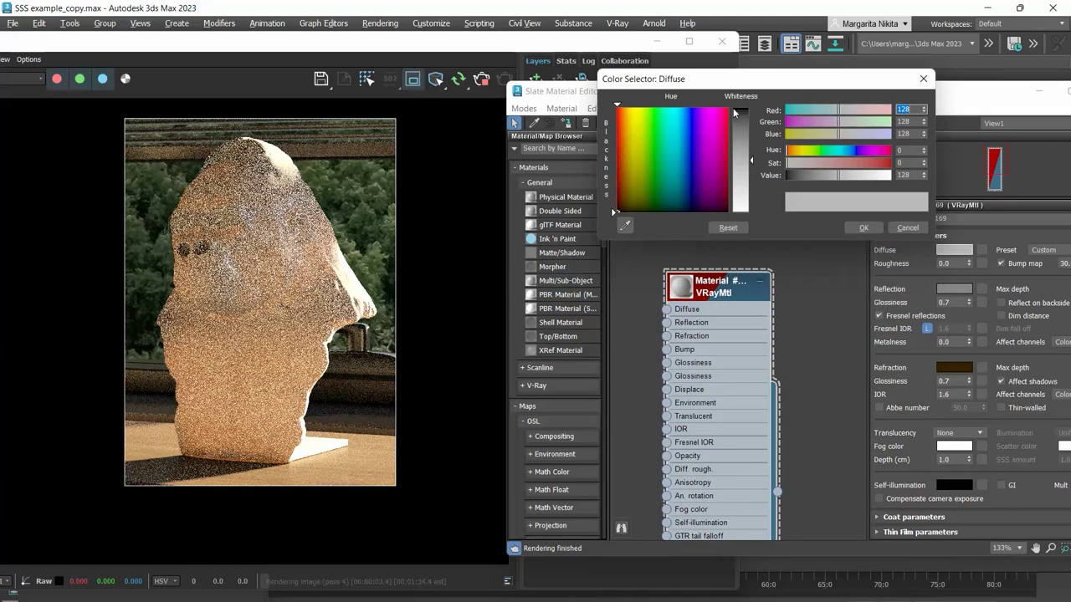
left_click(735, 112)
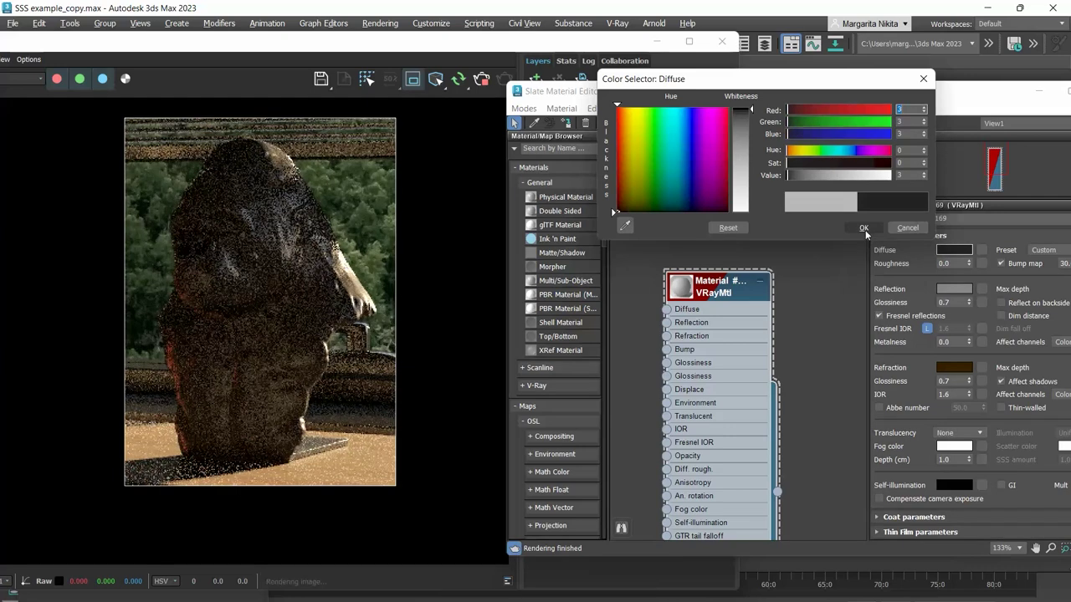
left_click(864, 228)
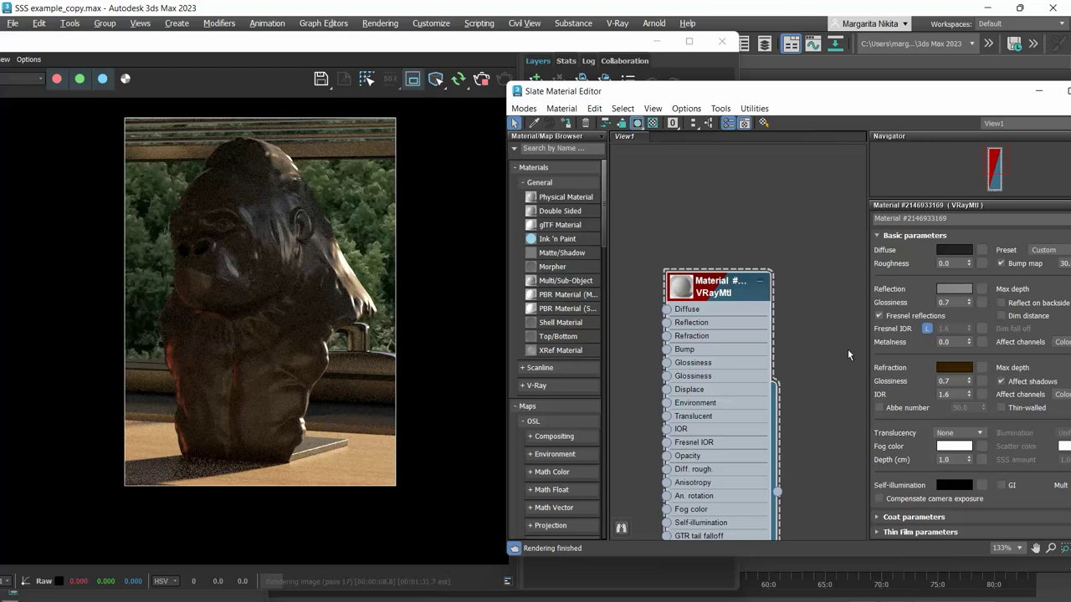
left_click(954, 367)
left_click_drag(747, 234, 765, 273)
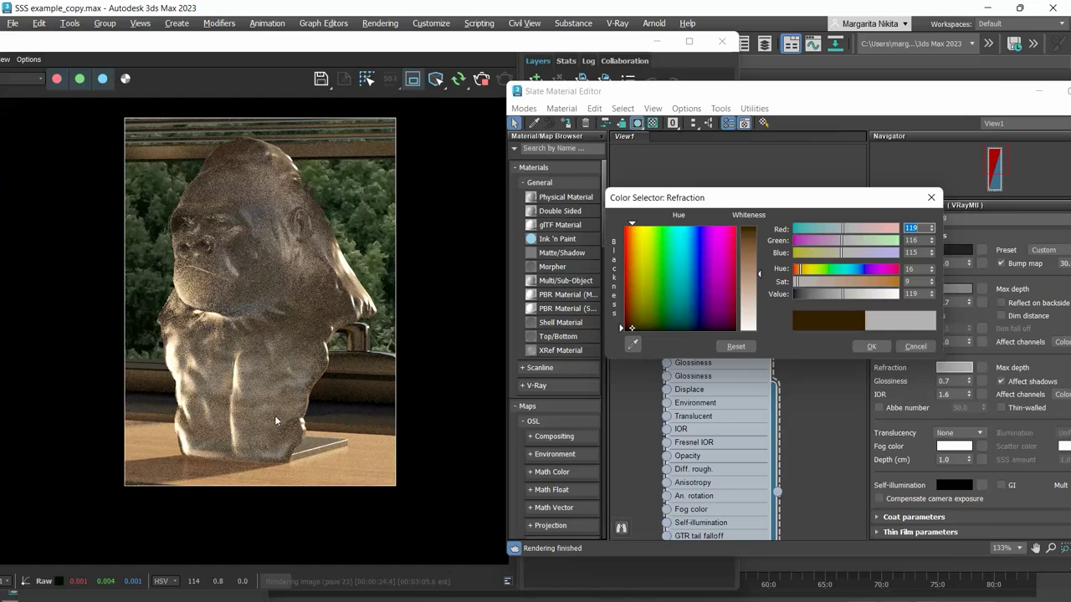
Discard the grey refraction and swap the dark brown refraction colour into Fog color.
left_click(915, 347)
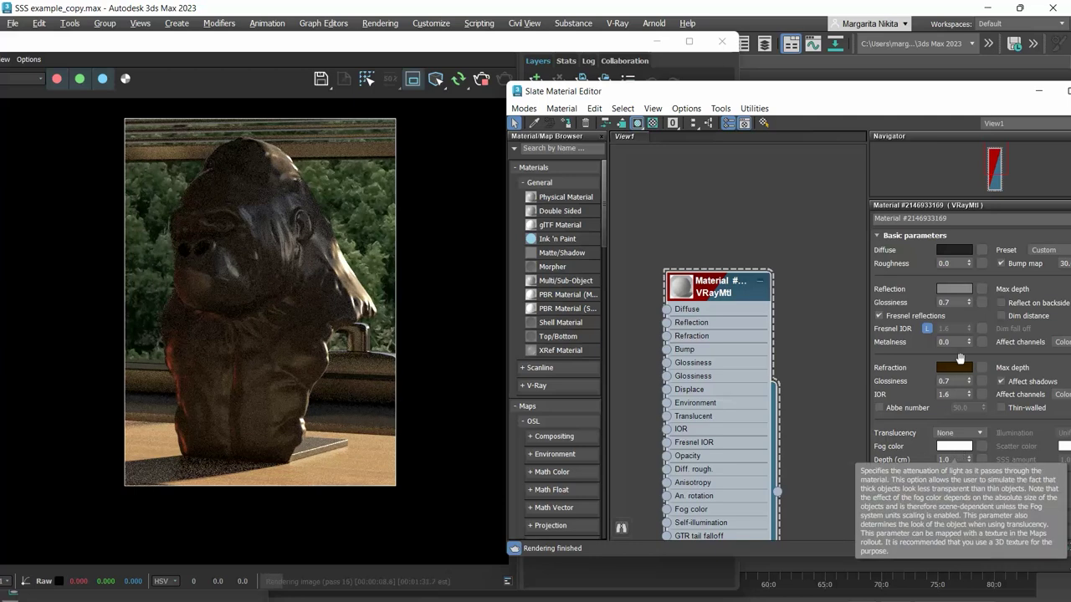
left_click_drag(960, 449, 962, 450)
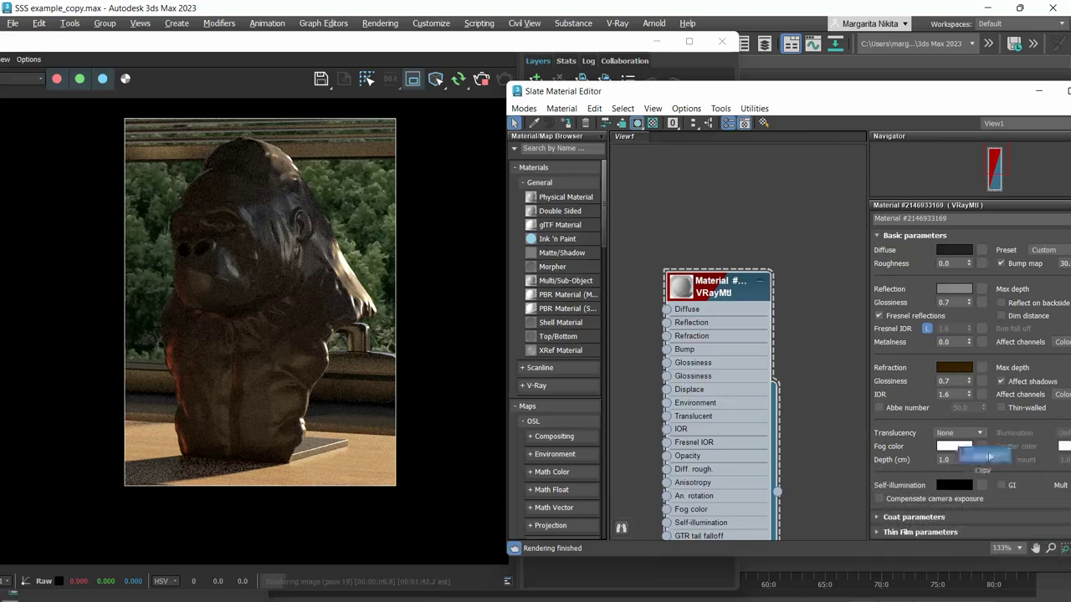
left_click(979, 456)
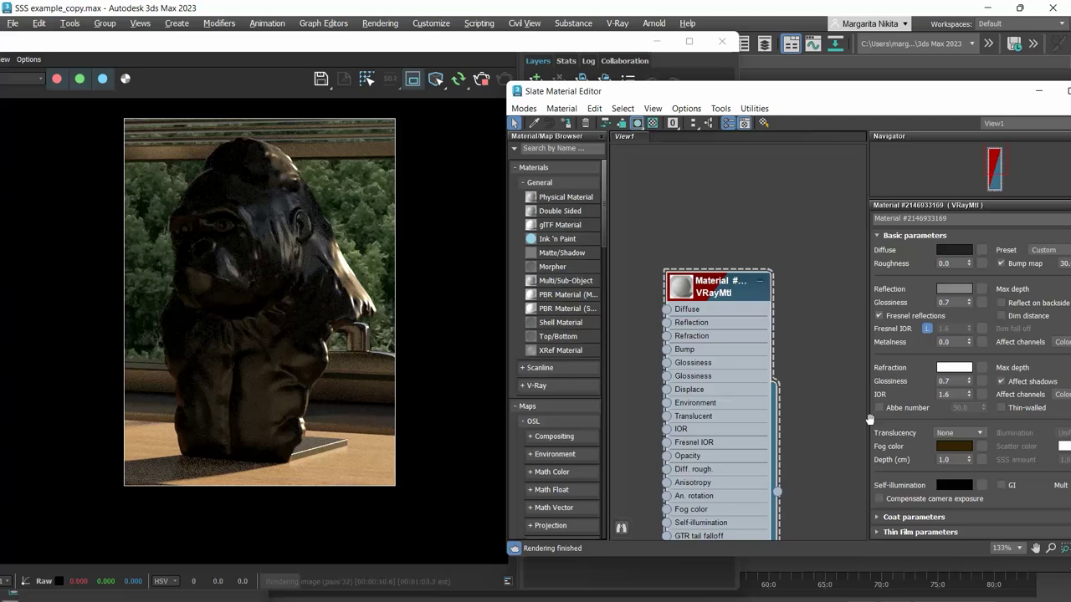
left_click_drag(867, 96, 792, 99)
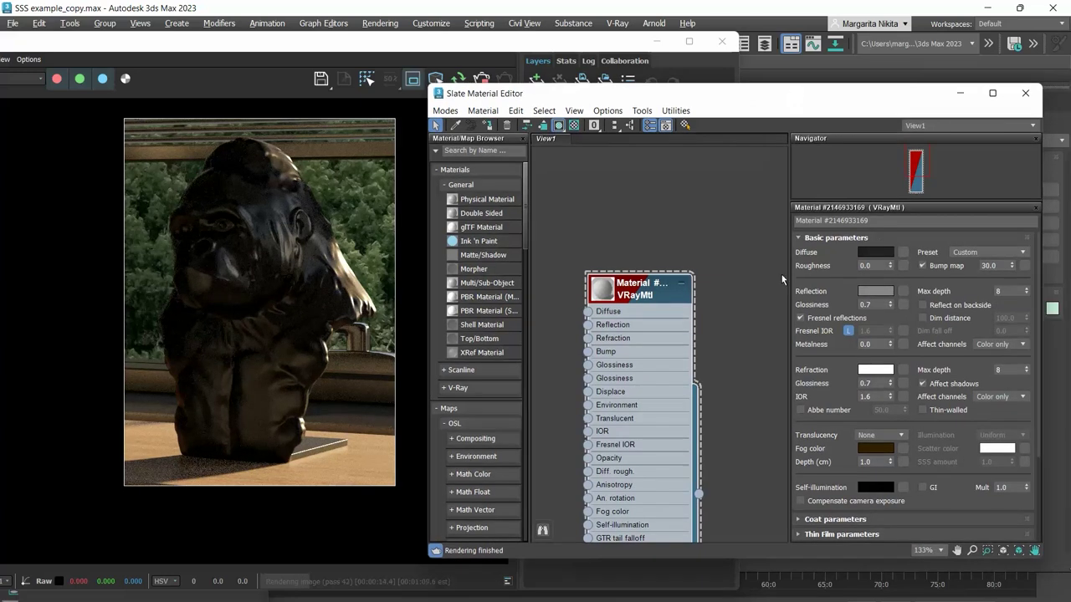
Set the fog colour to light grey and try fog depths of 3 and 10.
left_click(878, 447)
left_click_drag(687, 315, 688, 380)
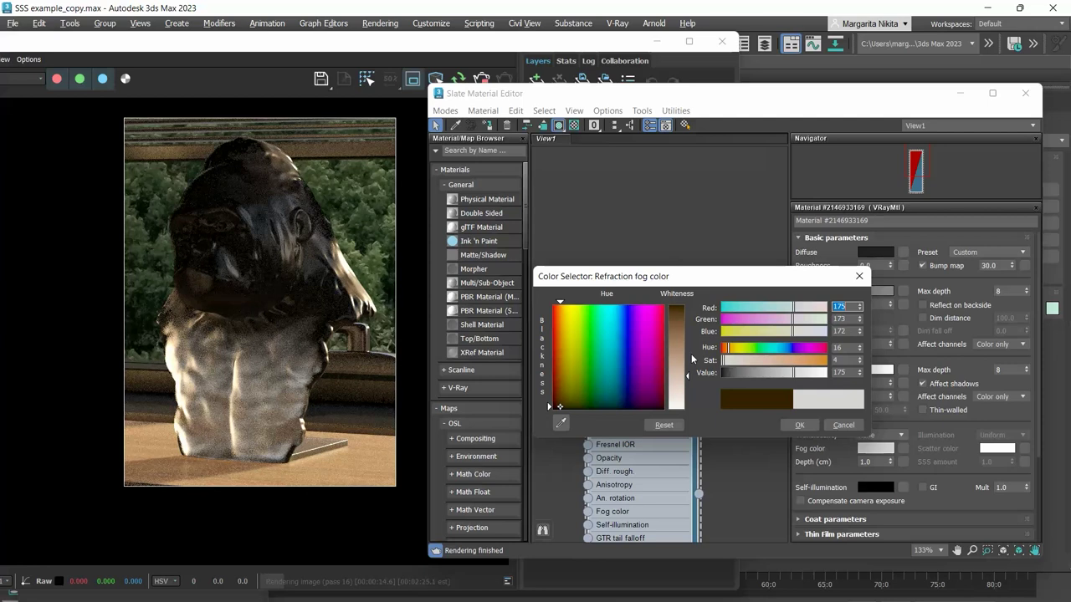
left_click(799, 425)
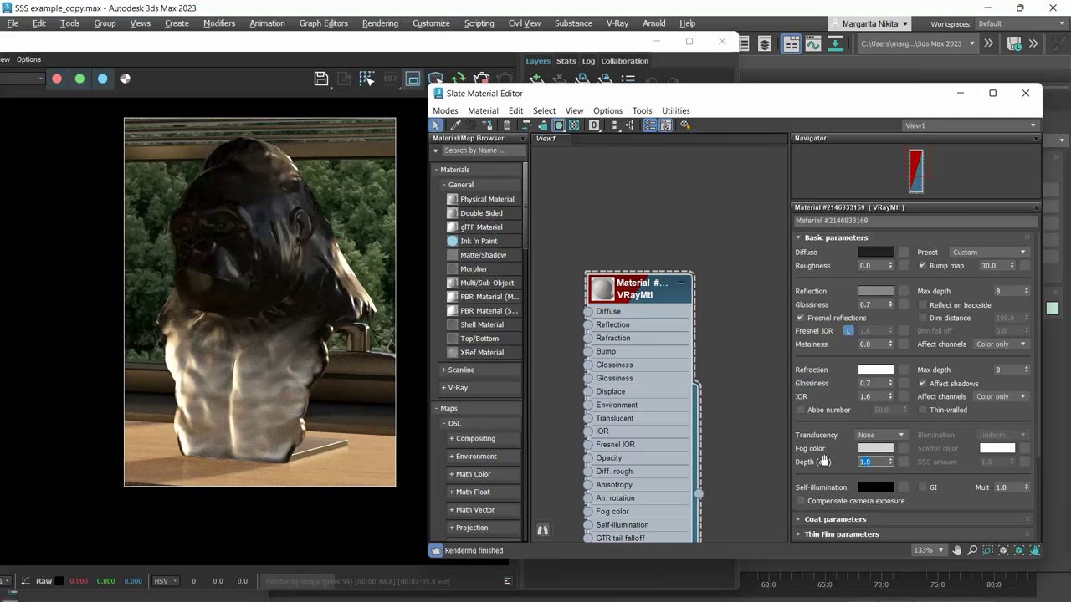
type("3")
key("Return")
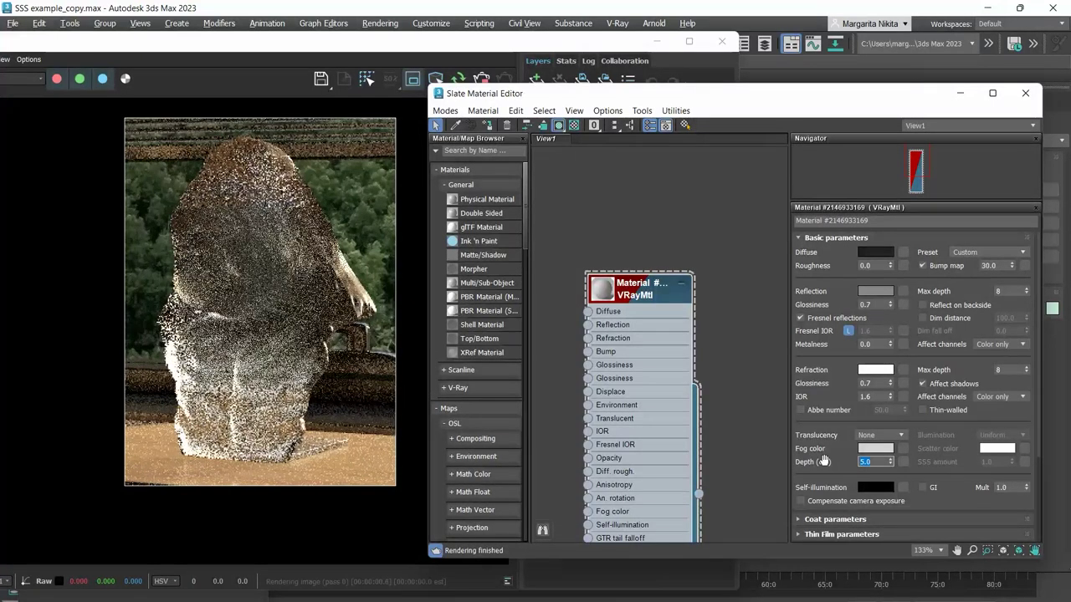
type("10")
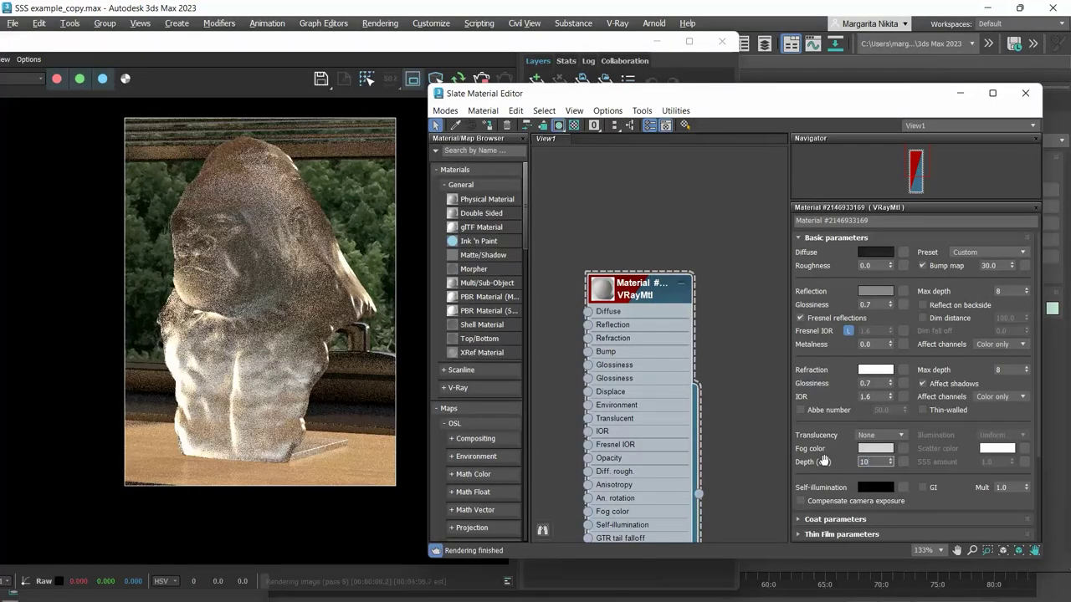
key("Return")
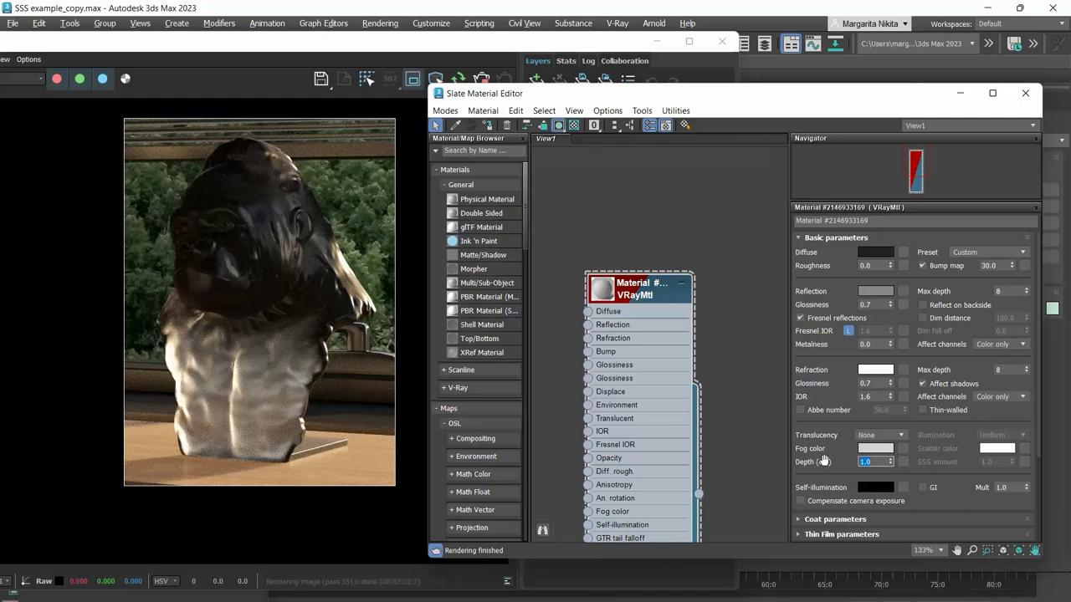
Set translucency to Volumetric with an SSS amount of 0.0.
left_click(209, 43)
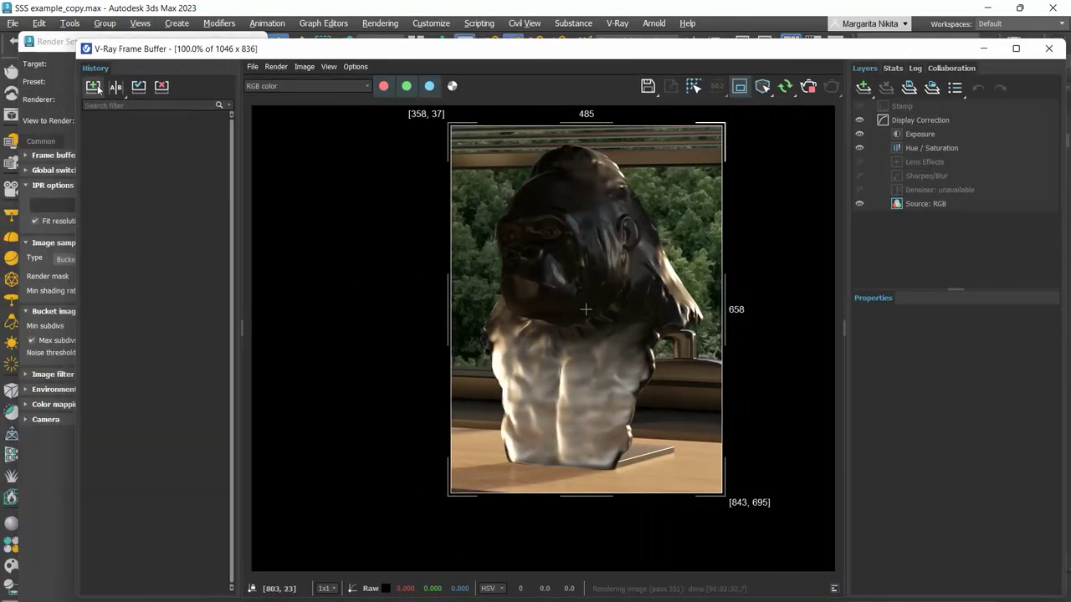
left_click_drag(615, 56, 213, 59)
left_click_drag(825, 100, 848, 91)
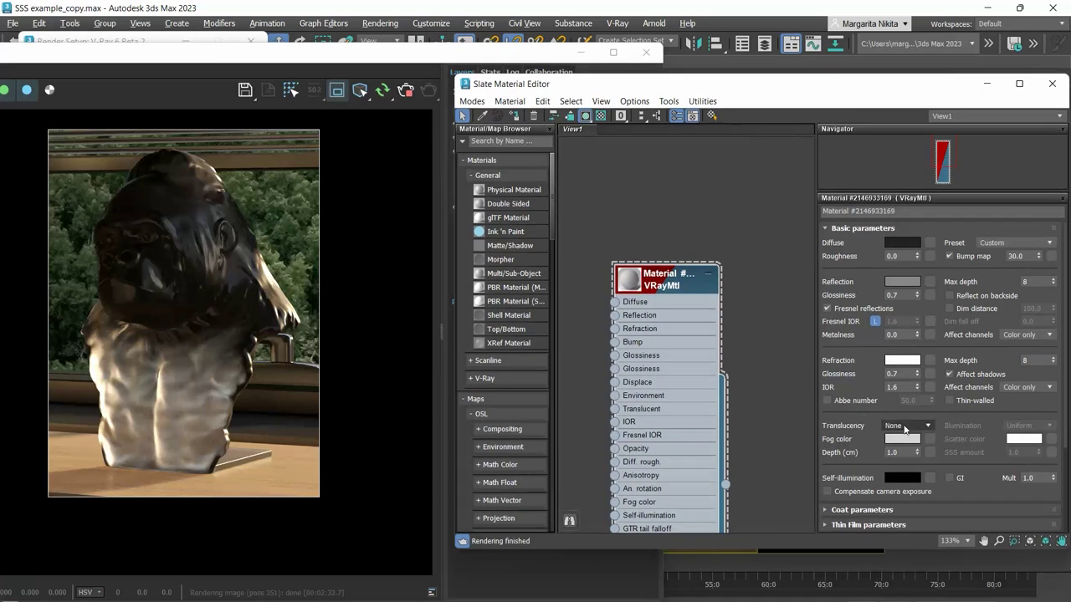
left_click(906, 426)
left_click(903, 439)
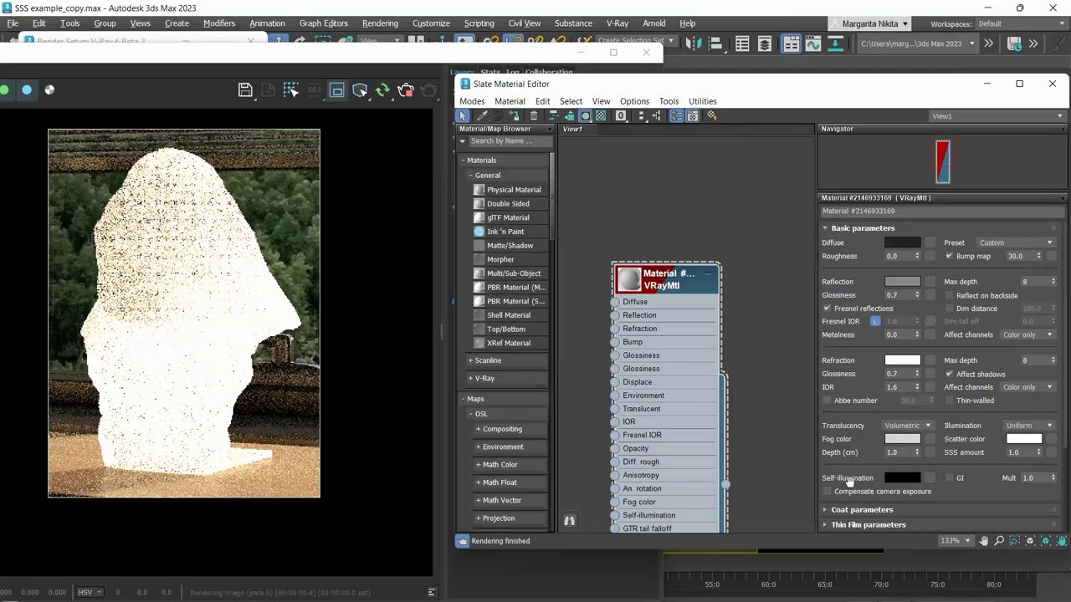
left_click(959, 450)
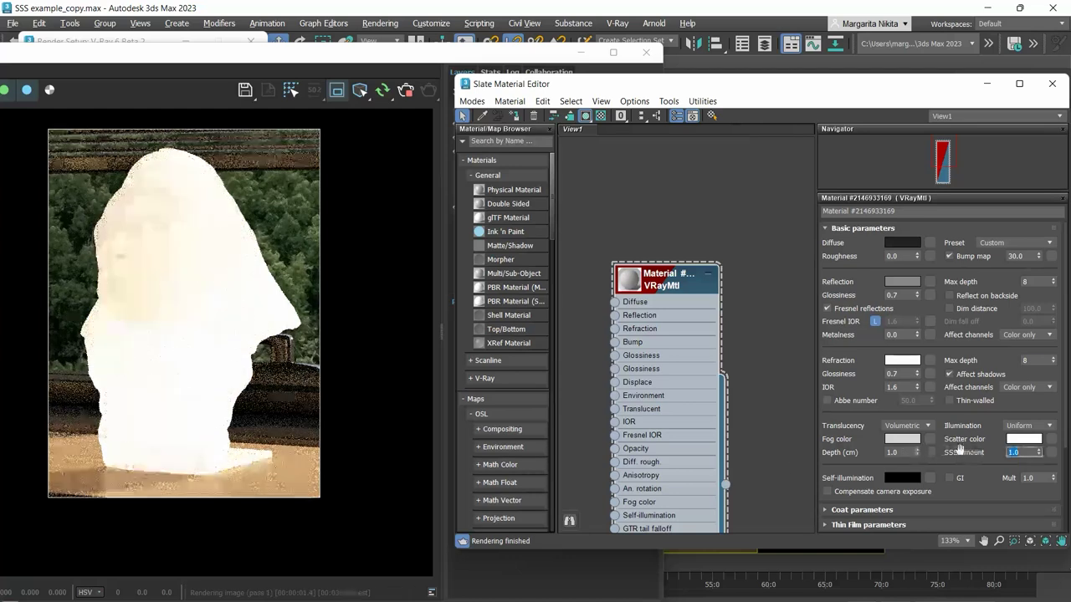
type("0")
key("Return")
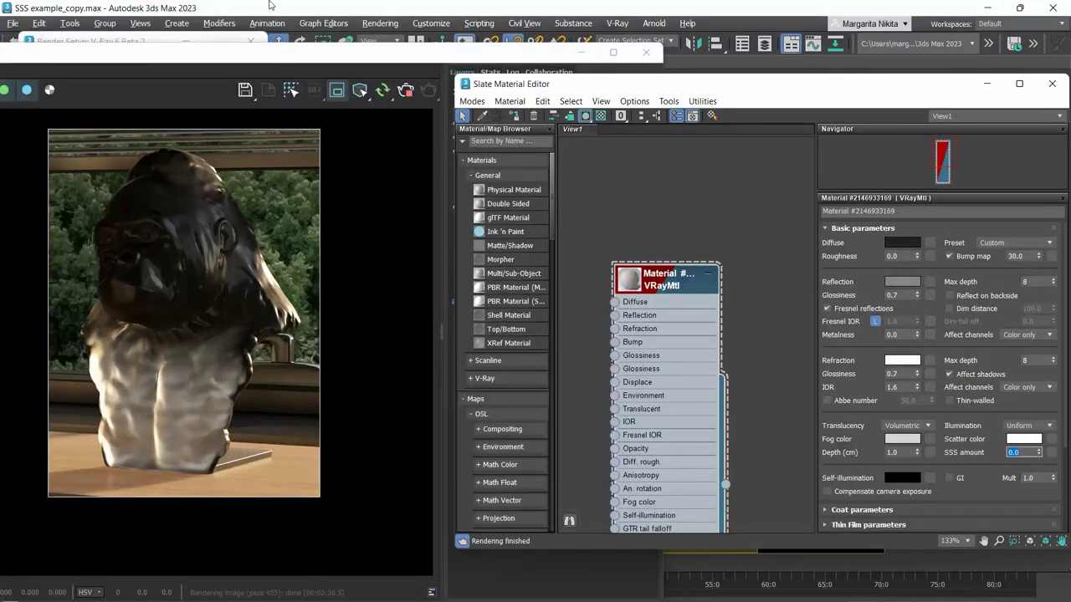
Save the render to VFB history, A/B compare it with the earlier render, then turn comparison off.
left_click_drag(215, 56, 556, 46)
left_click(32, 81)
left_click(55, 82)
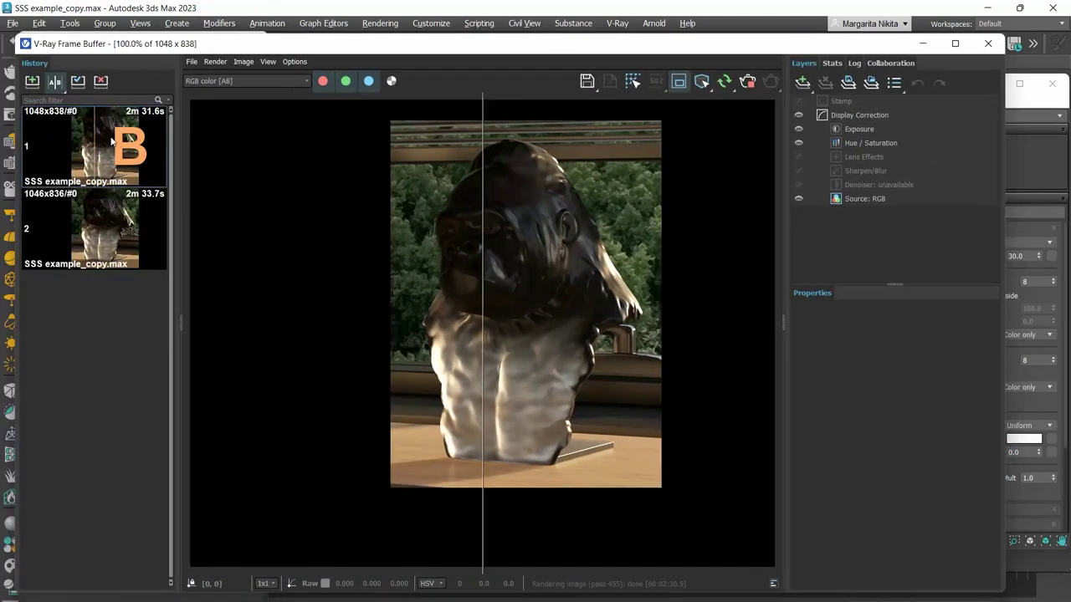
left_click(55, 228)
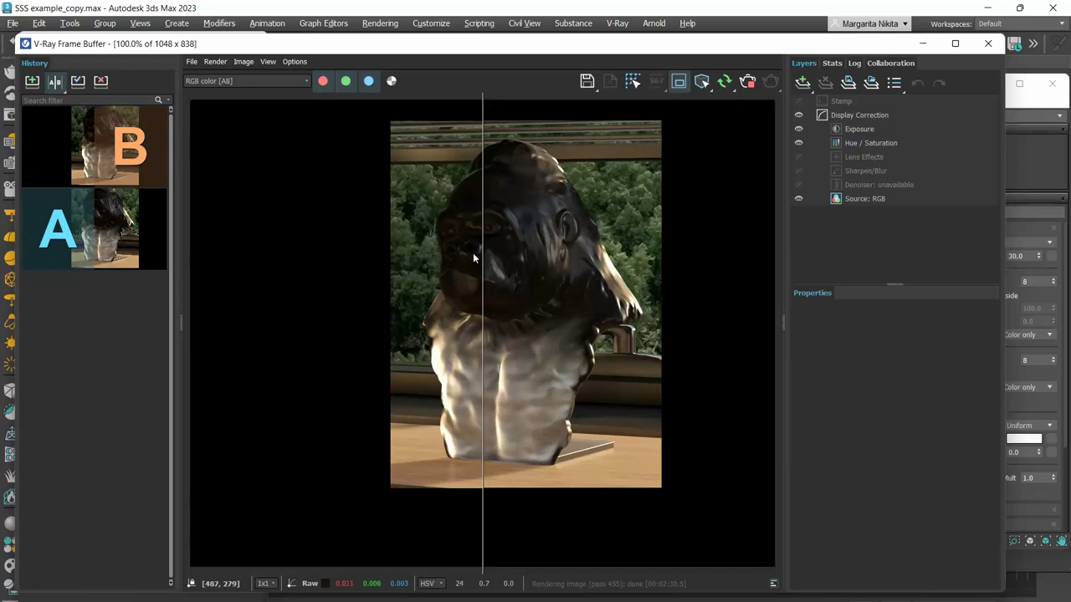
left_click_drag(473, 250, 361, 240)
left_click(55, 82)
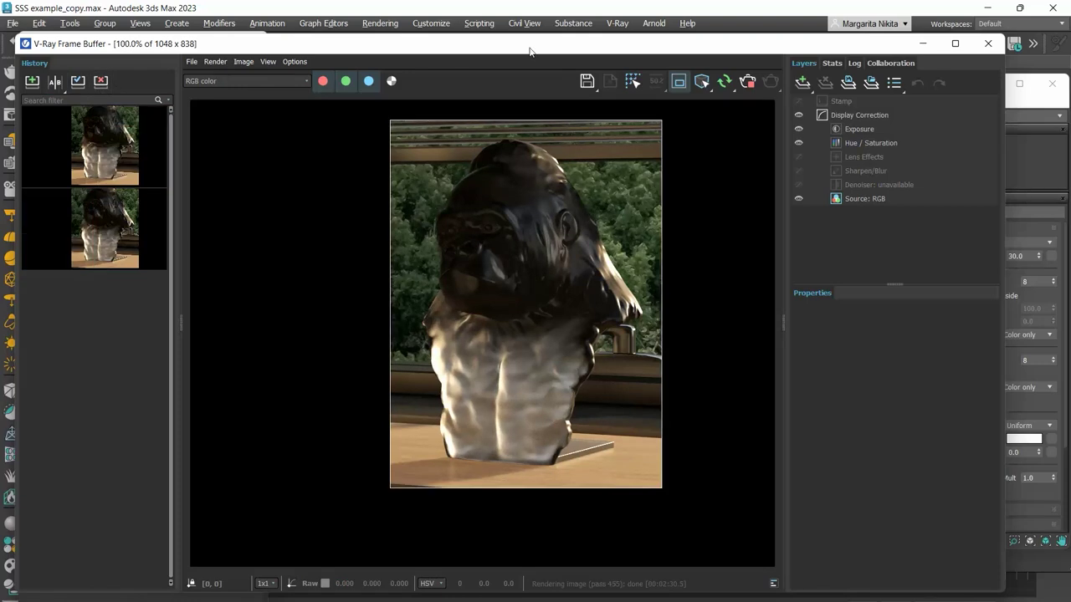
left_click_drag(574, 49, 200, 45)
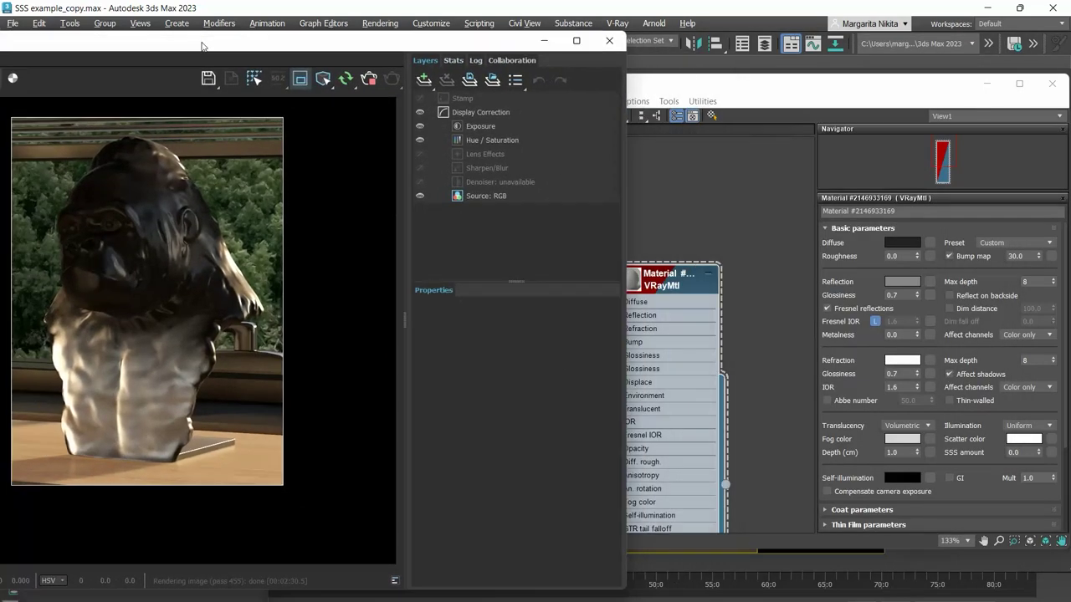
left_click_drag(769, 93, 723, 81)
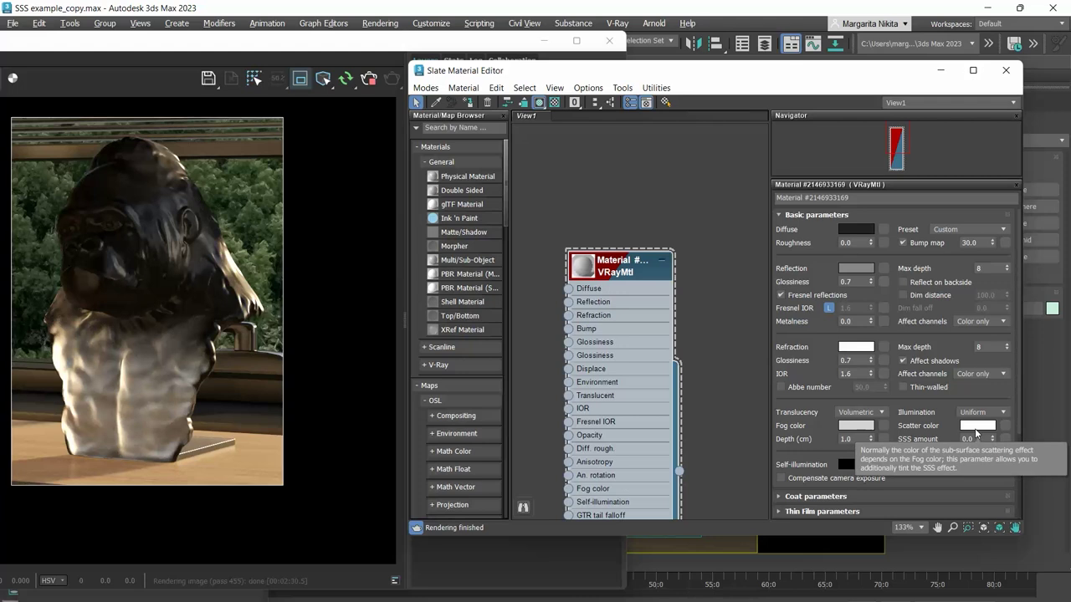
Set the scatter colour to RGB 14, 33, 22 and the SSS amount to 1.0.
left_click(975, 432)
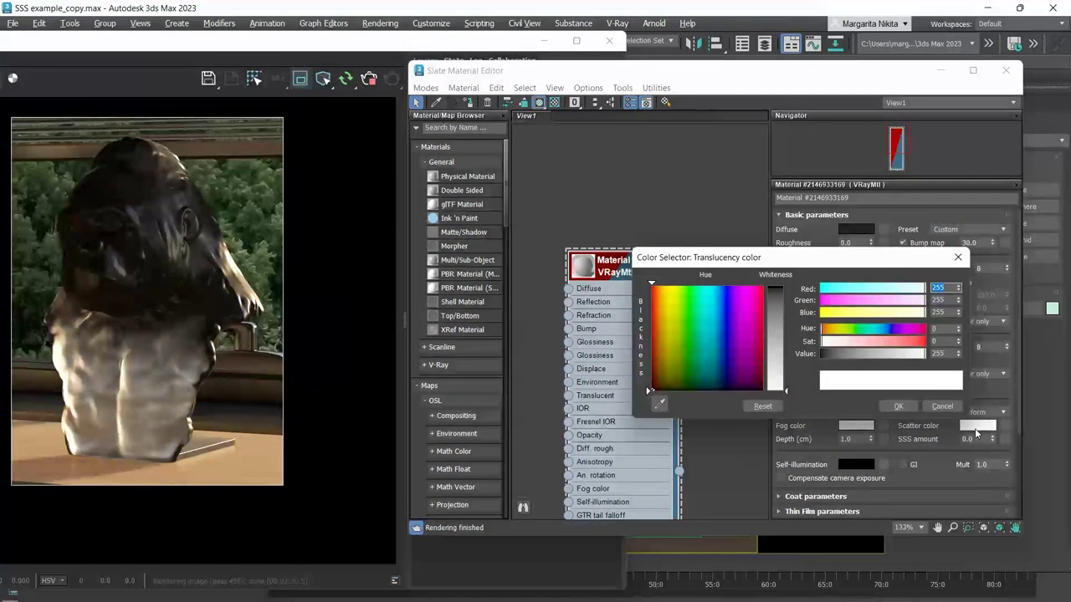
type("14")
key("Tab")
type("33")
key("Tab")
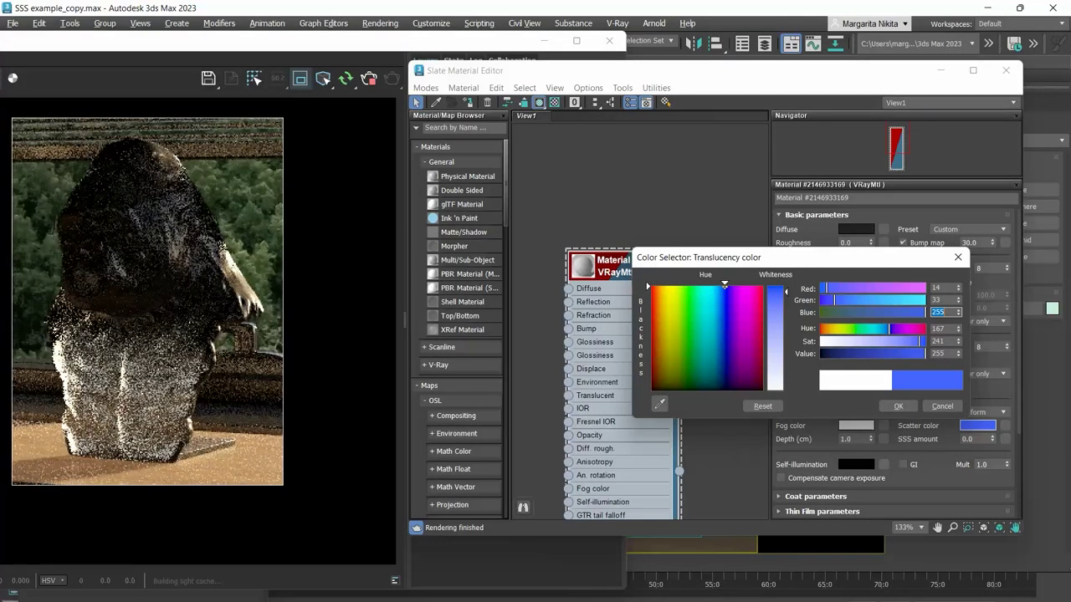
type("22")
key("Tab")
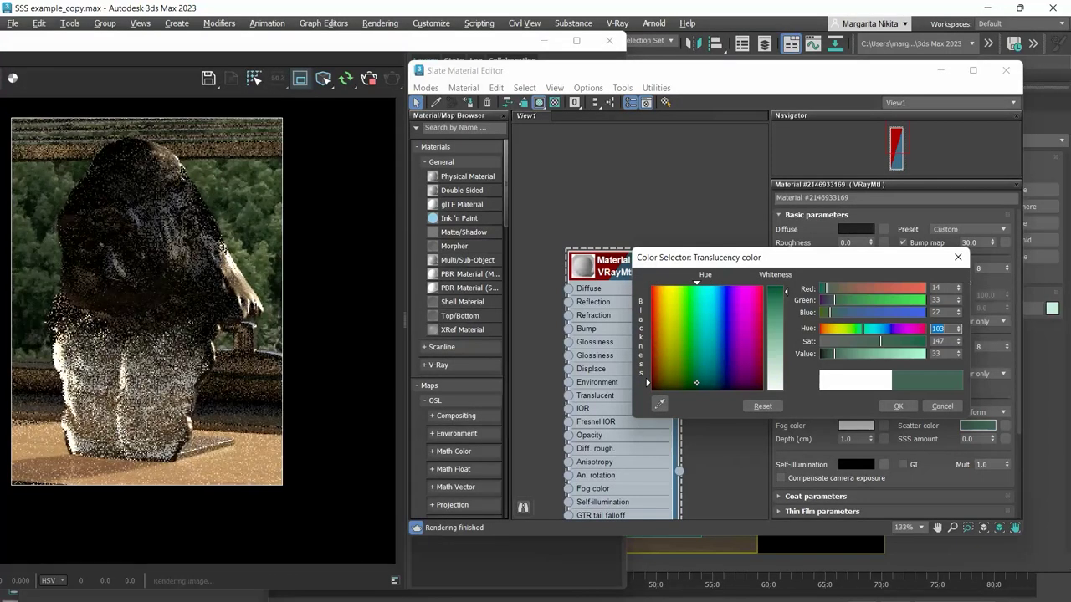
left_click(898, 406)
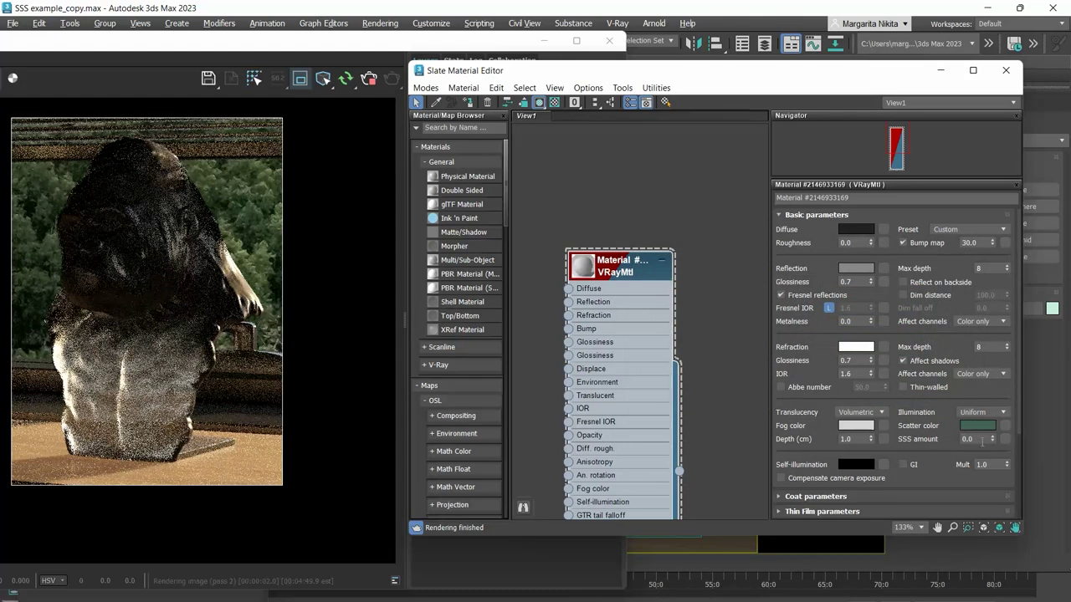
type("1")
key("Return")
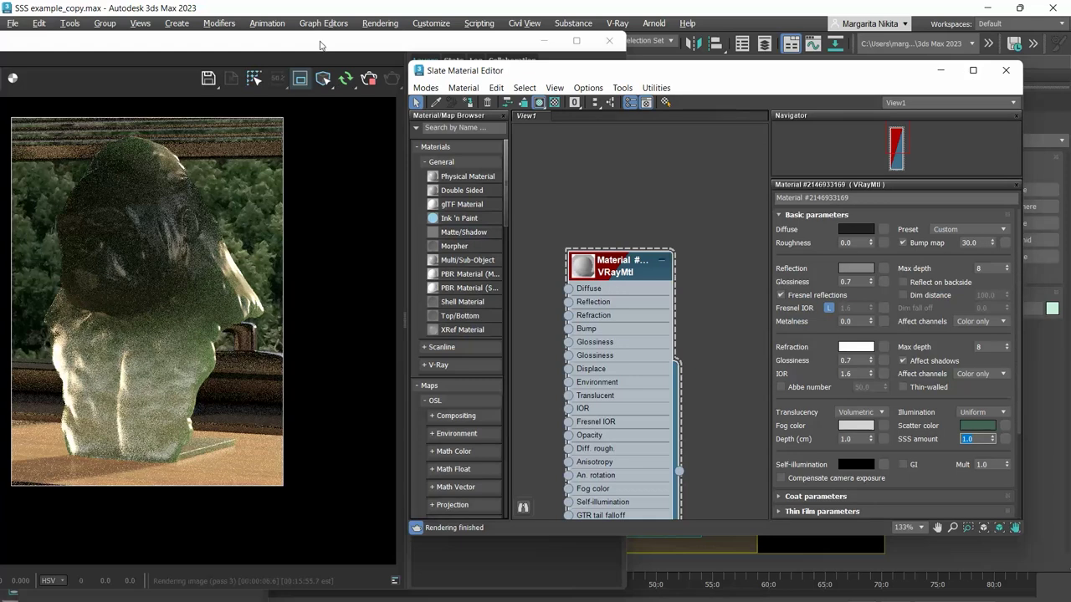
Set the translucency depth to 2, then 3, then 5.0 cm.
left_click_drag(319, 45, 419, 46)
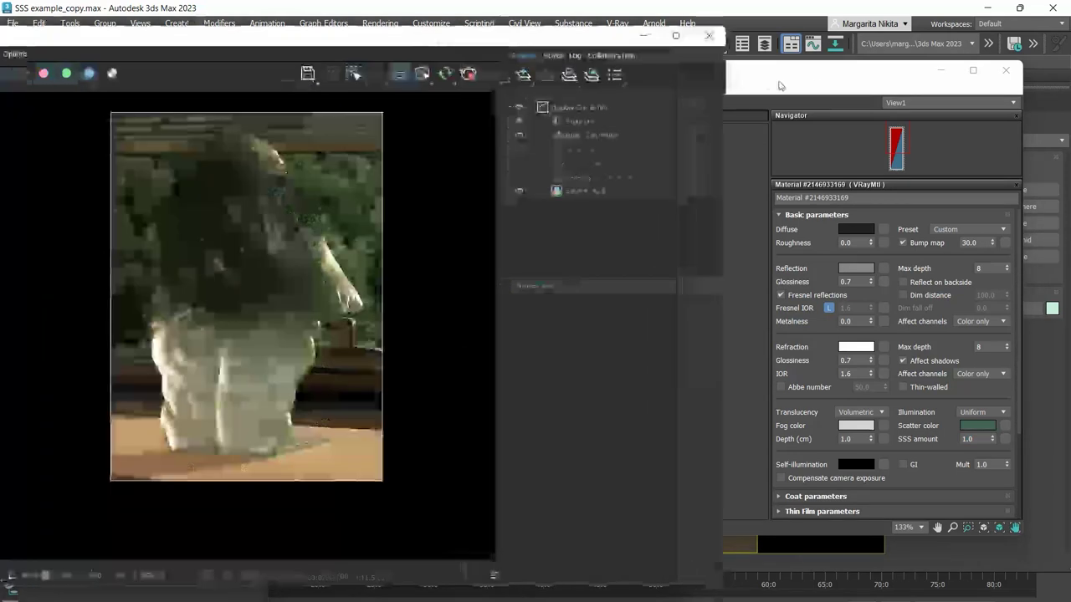
left_click(778, 85)
left_click_drag(714, 79, 755, 76)
left_click(901, 438)
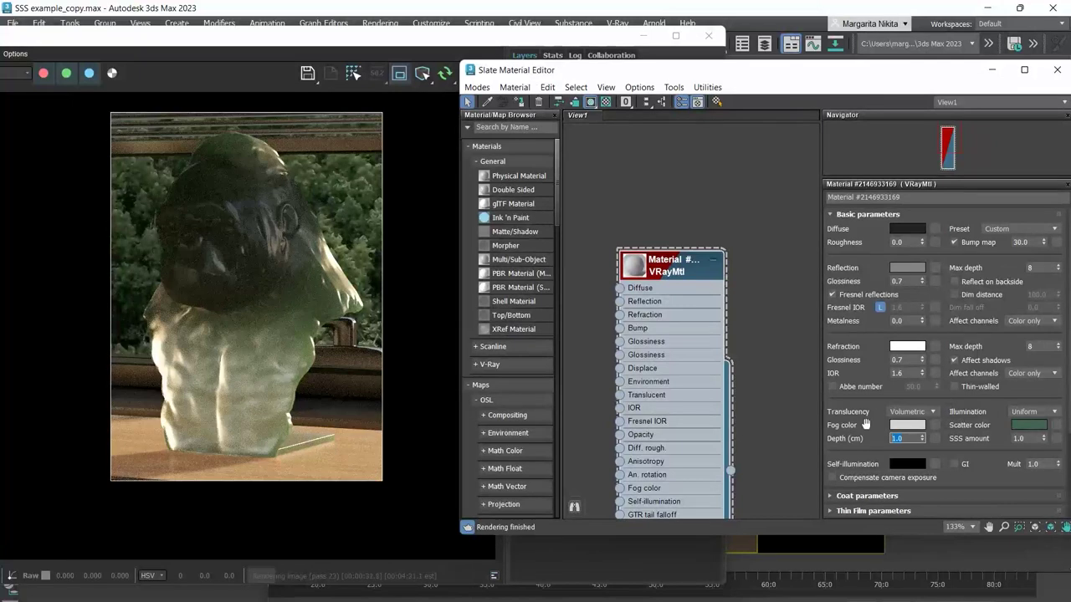
type("2")
key("Return")
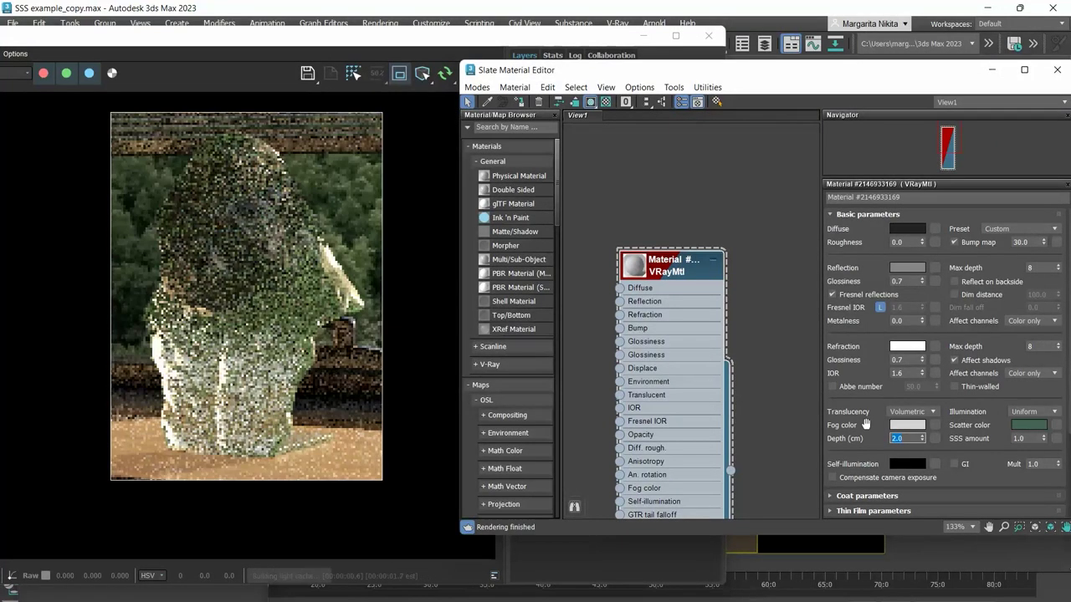
type("3")
key("Return")
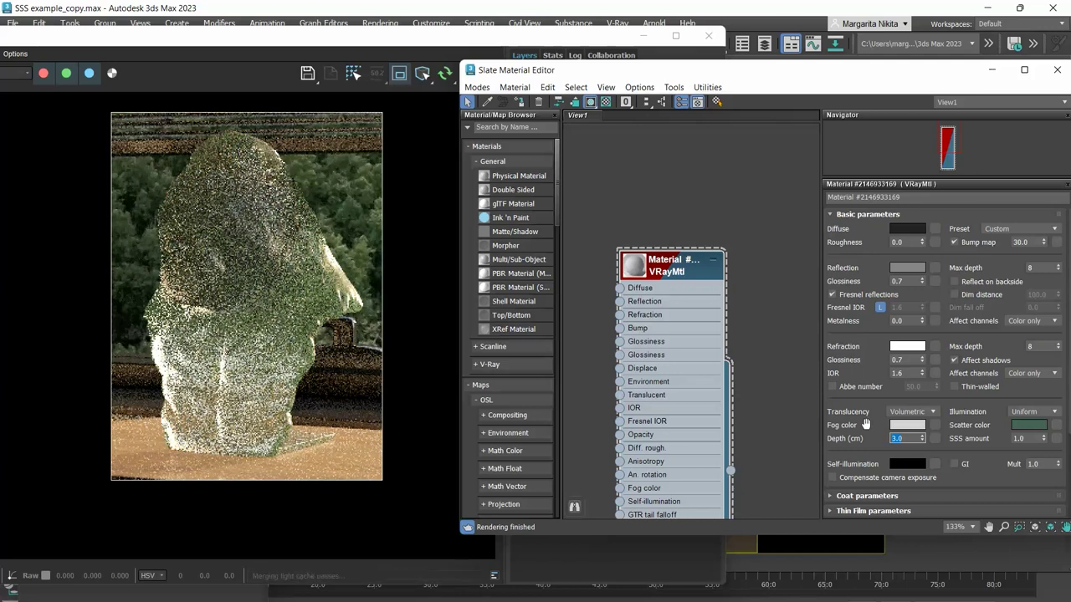
type("5")
key("Return")
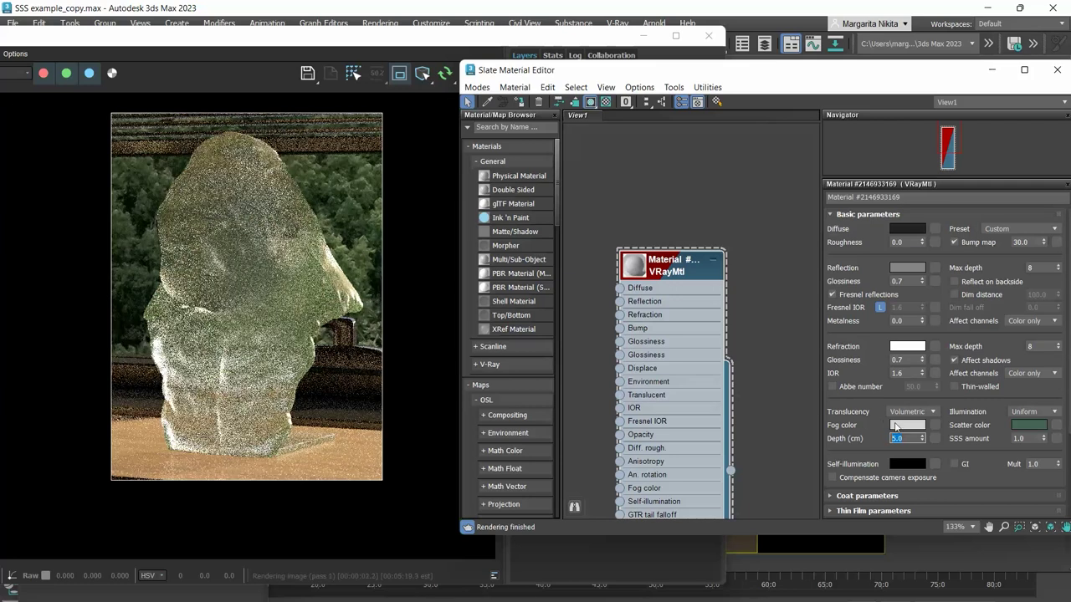
Change the fog colour to a near-black brown.
left_click(906, 425)
left_click_drag(686, 294, 697, 260)
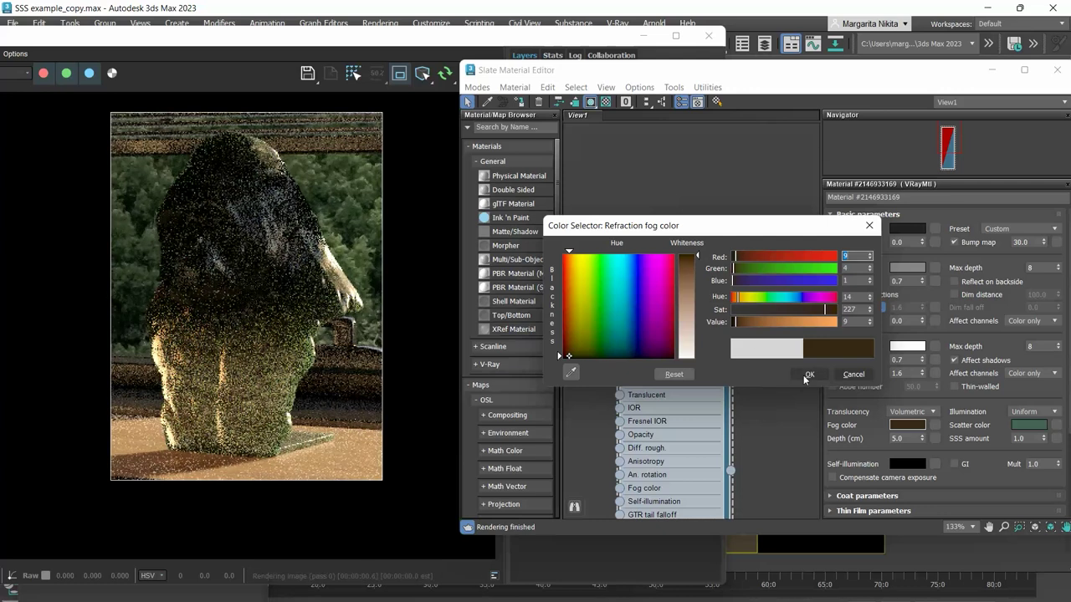
left_click(805, 375)
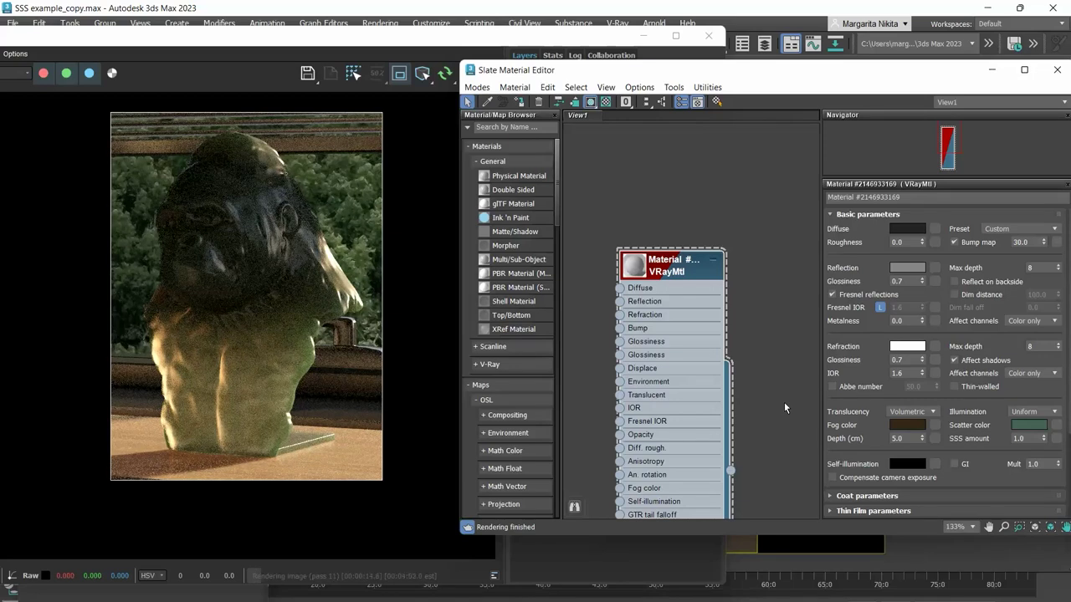
Switch the VRayMtl translucency mode from Volumetric to SSS.
left_click(909, 412)
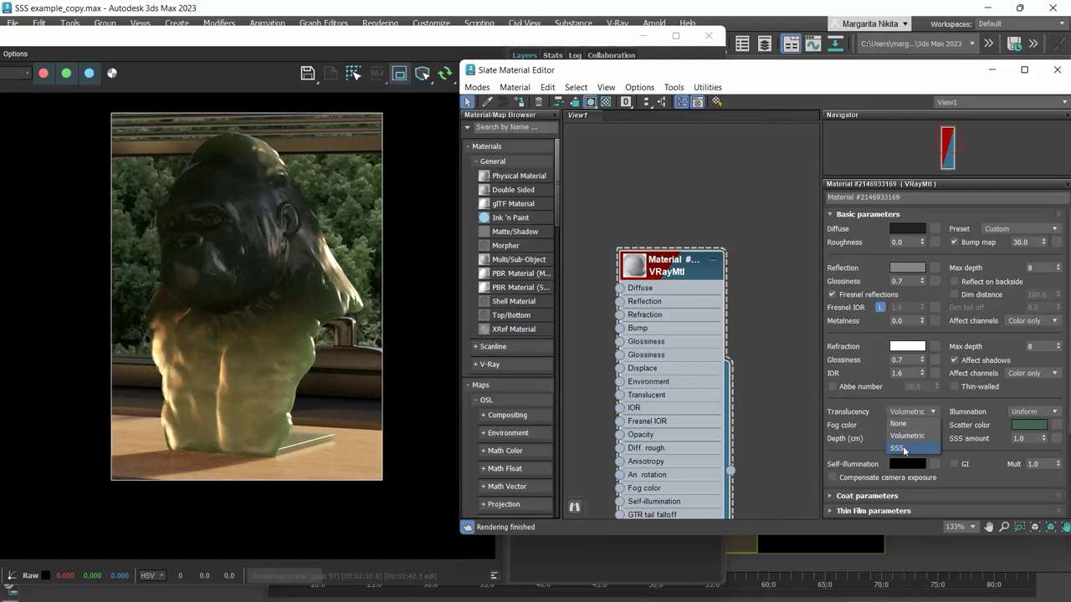
left_click(899, 447)
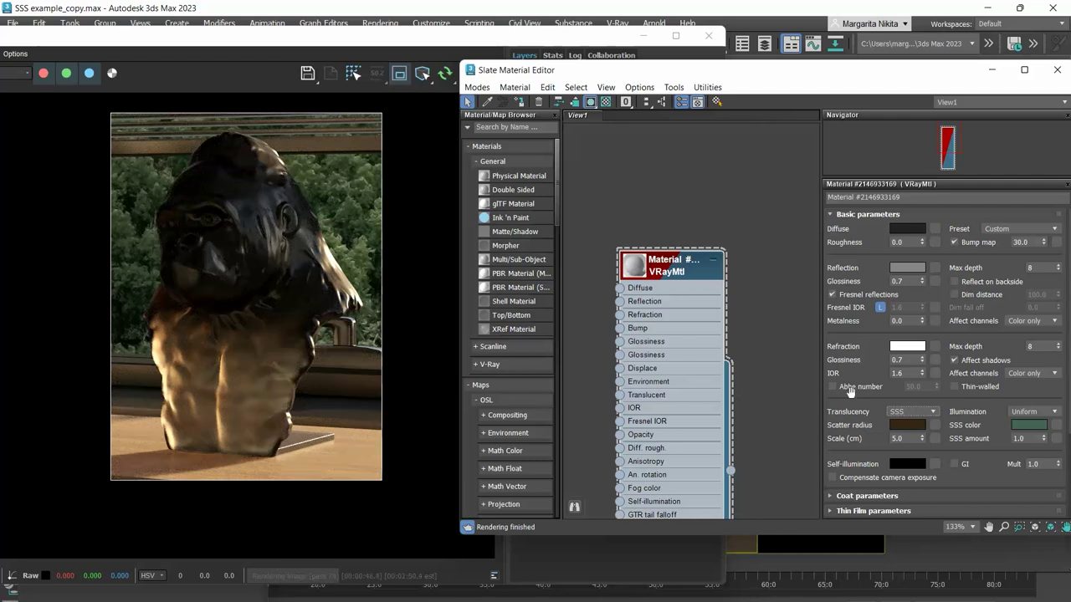
Set the refraction colour to a lighter grey with value 175.
left_click(909, 349)
left_click(817, 272)
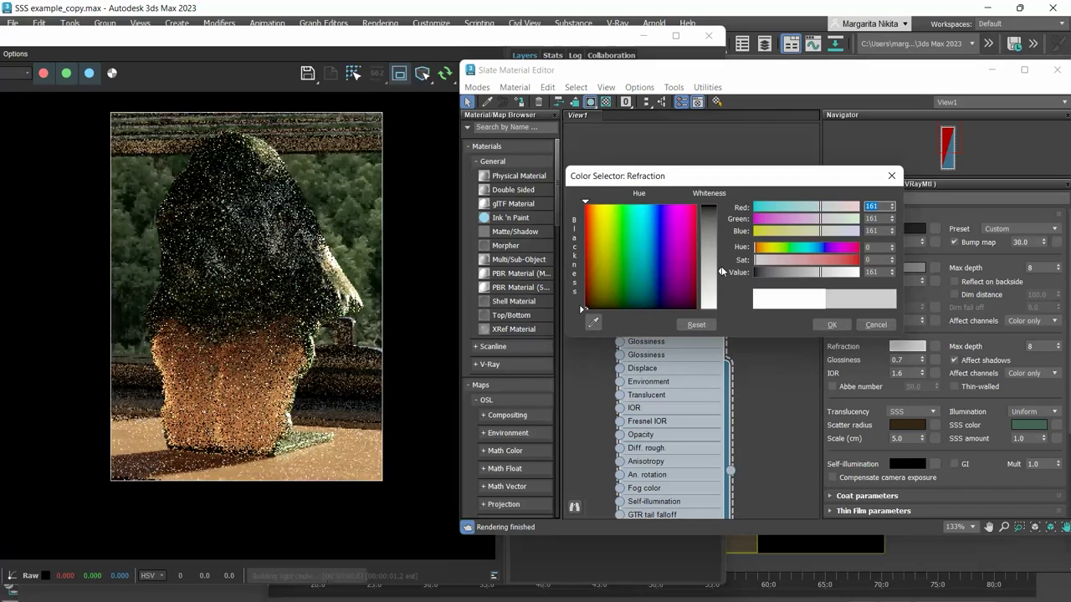
type("175")
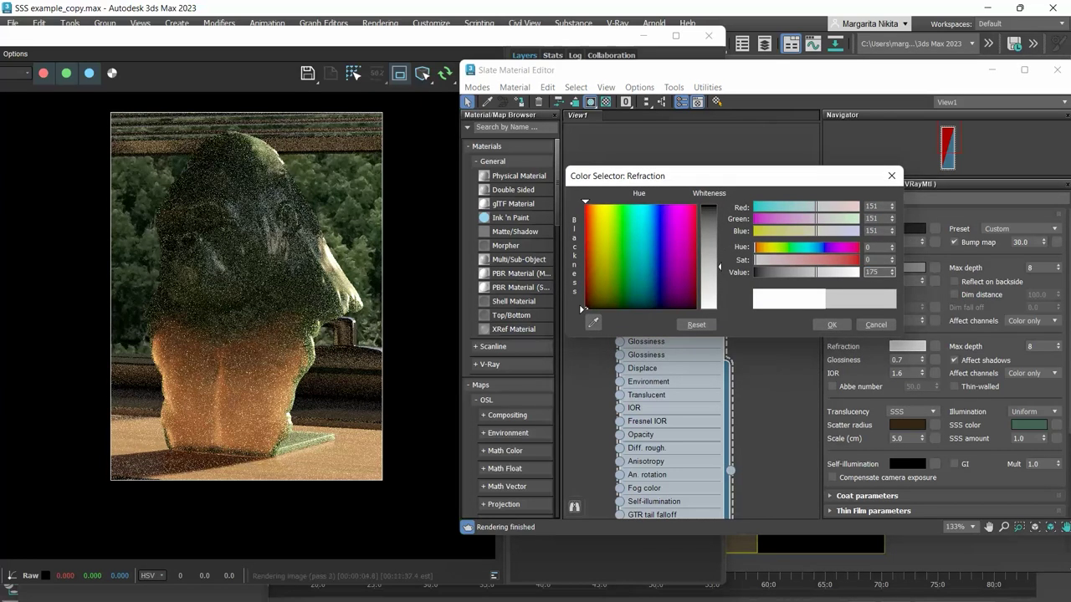
key("Return")
left_click(832, 324)
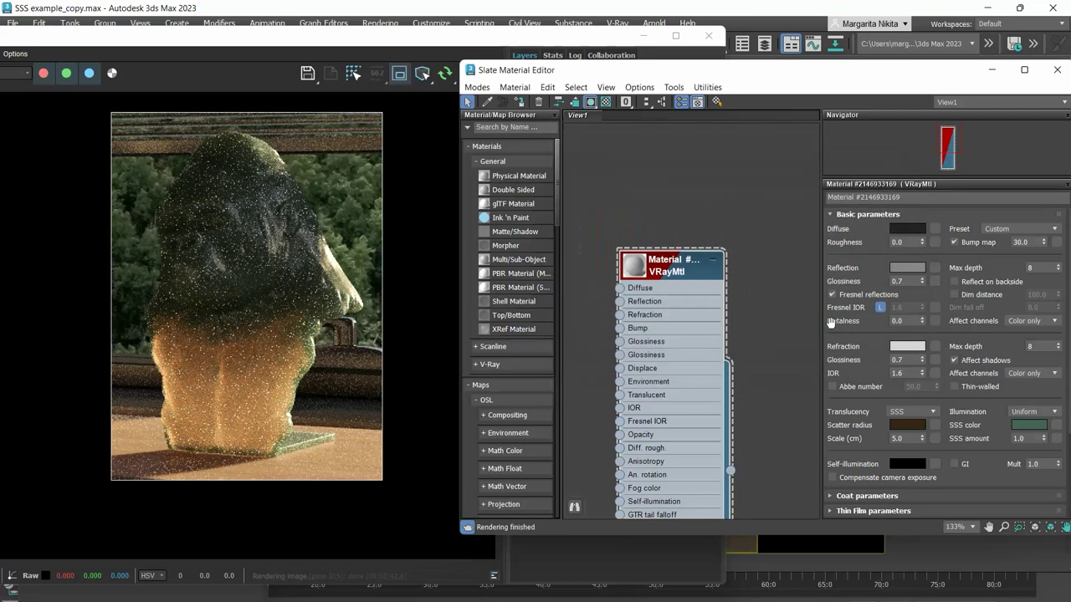
Store the current render in VFB history and switch translucency back to Volumetric.
left_click_drag(188, 43, 487, 35)
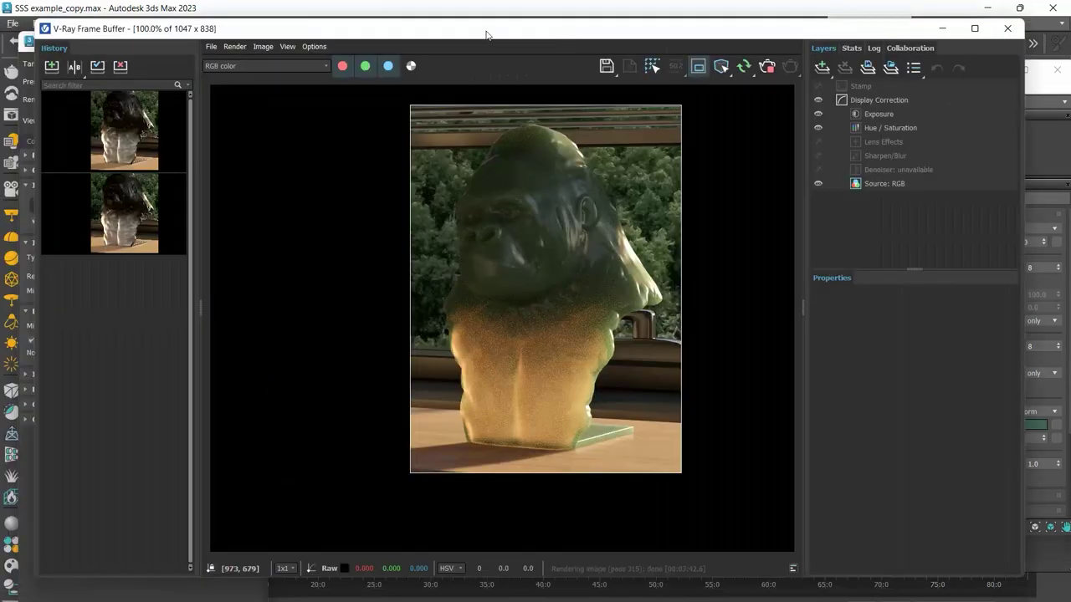
left_click(51, 66)
left_click_drag(693, 35, 279, 39)
left_click(694, 77)
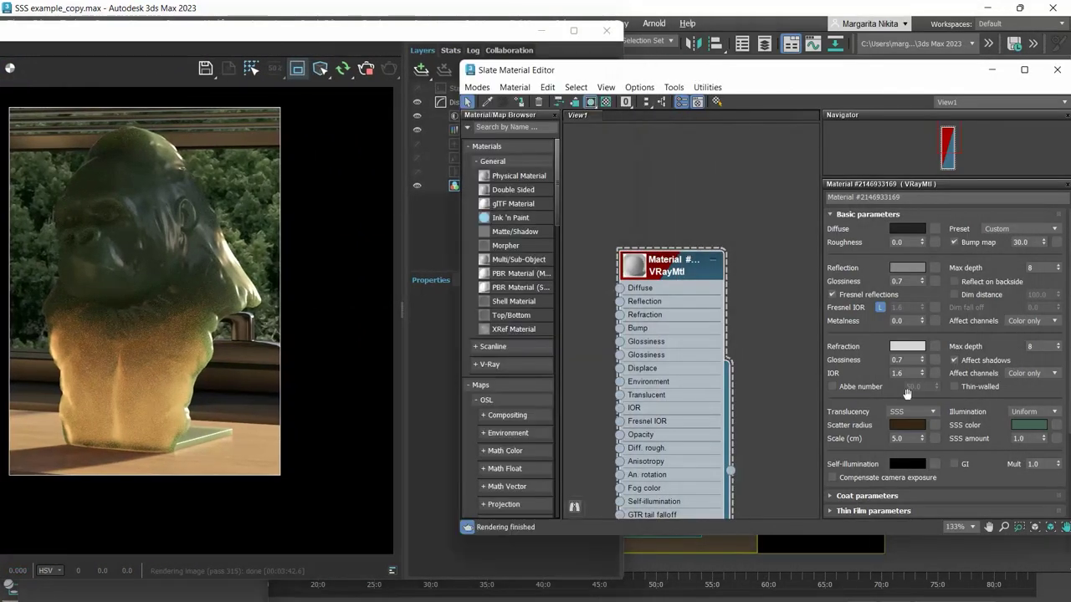
left_click(910, 411)
left_click(905, 440)
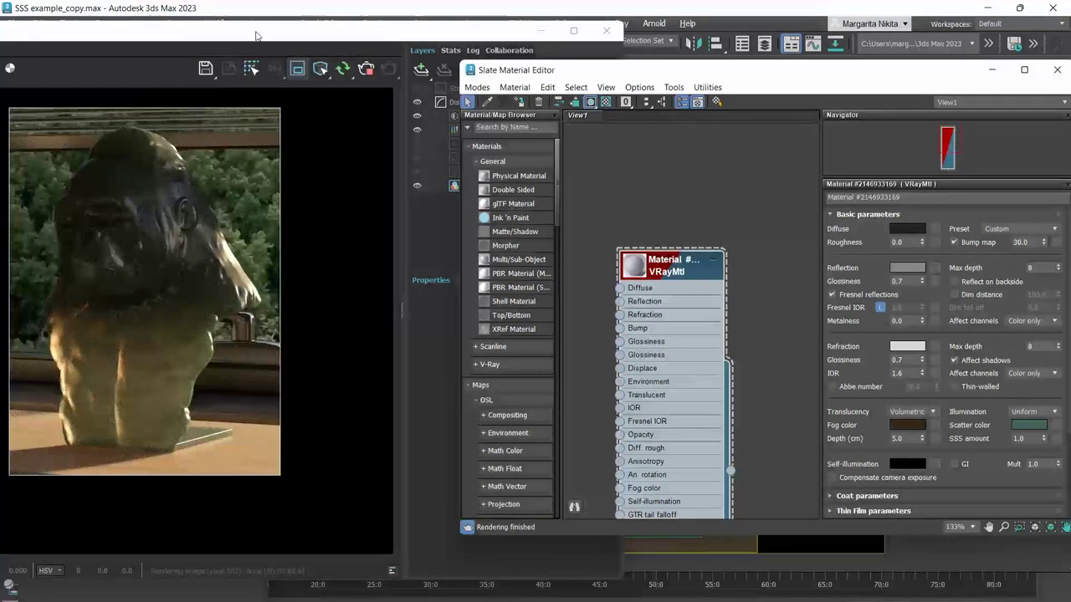
Store the latest render and A/B wipe-compare it against the first stored render.
left_click_drag(256, 36, 638, 42)
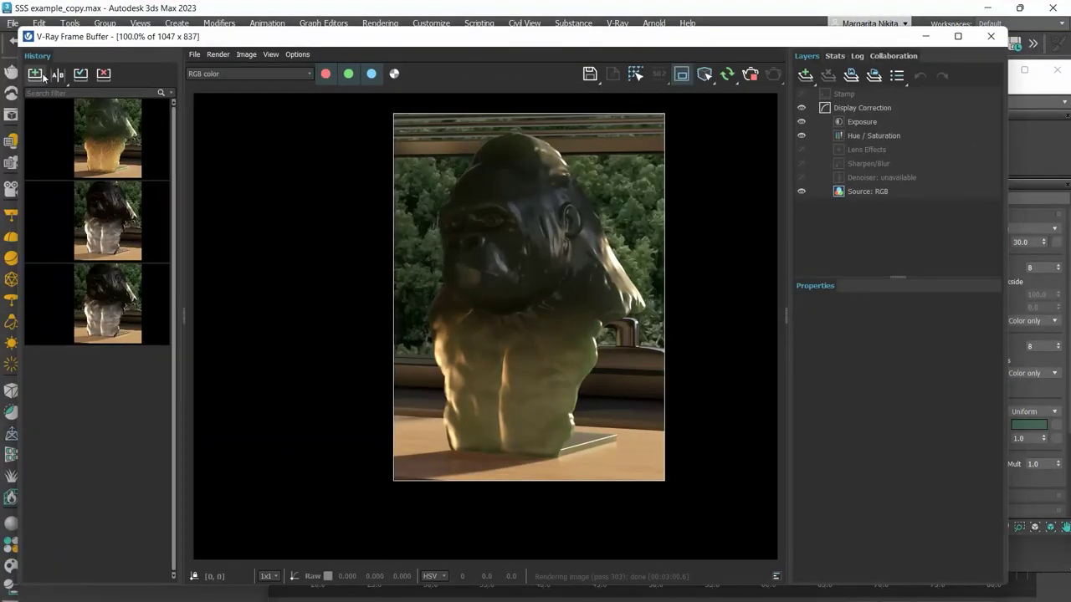
left_click(35, 74)
left_click(58, 73)
left_click(130, 138)
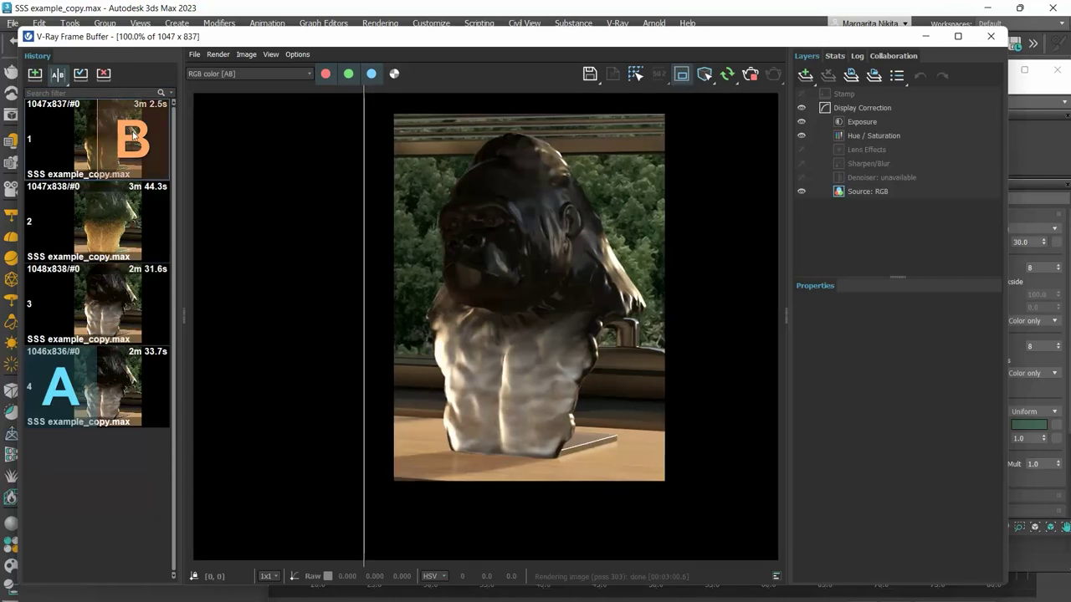
left_click_drag(361, 288, 358, 362)
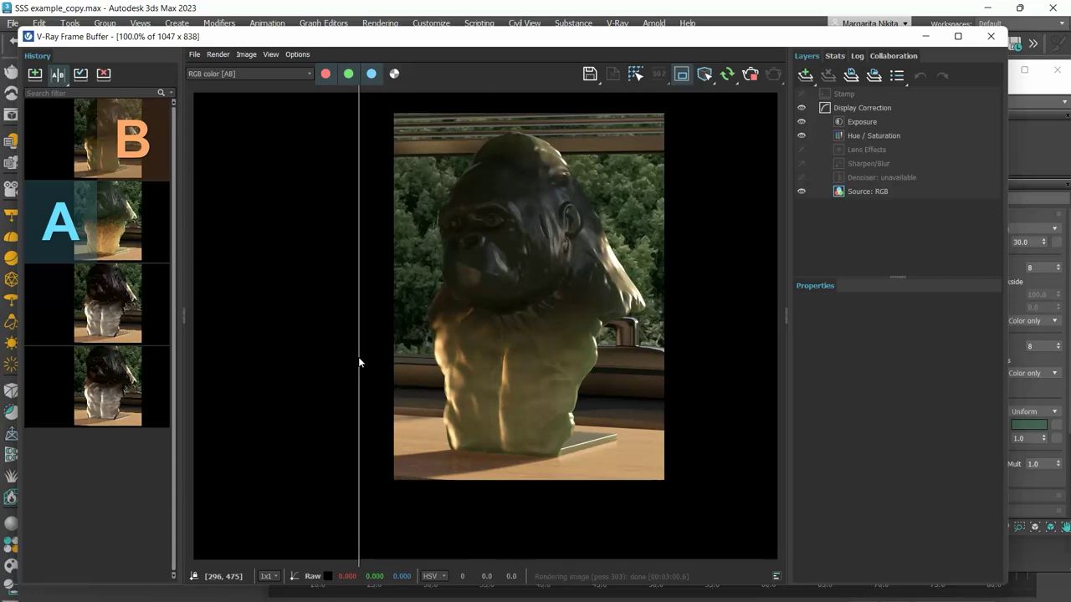
left_click(58, 73)
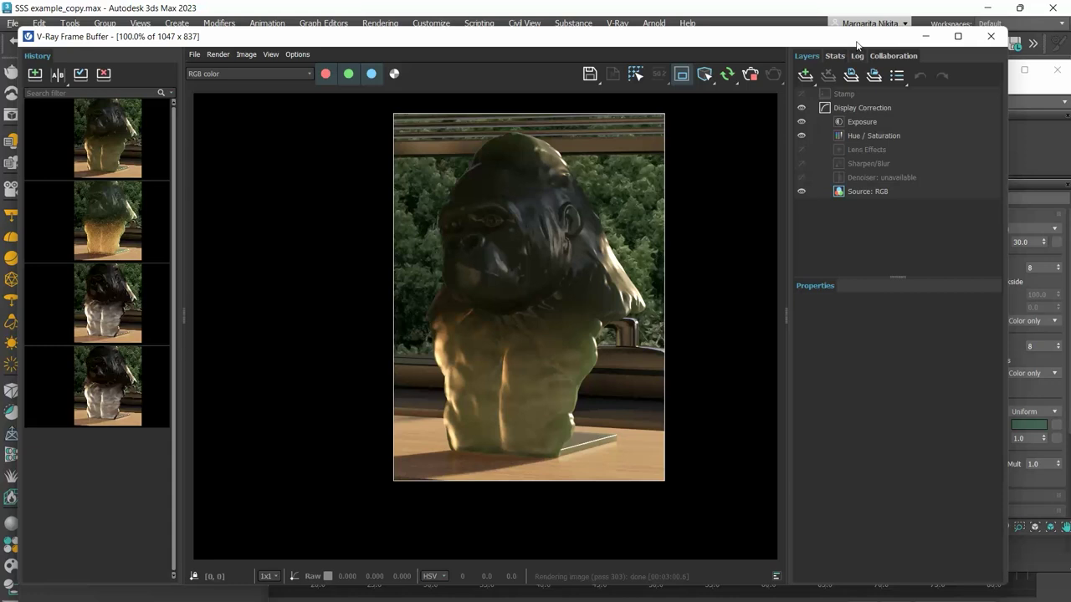
left_click_drag(851, 44, 459, 47)
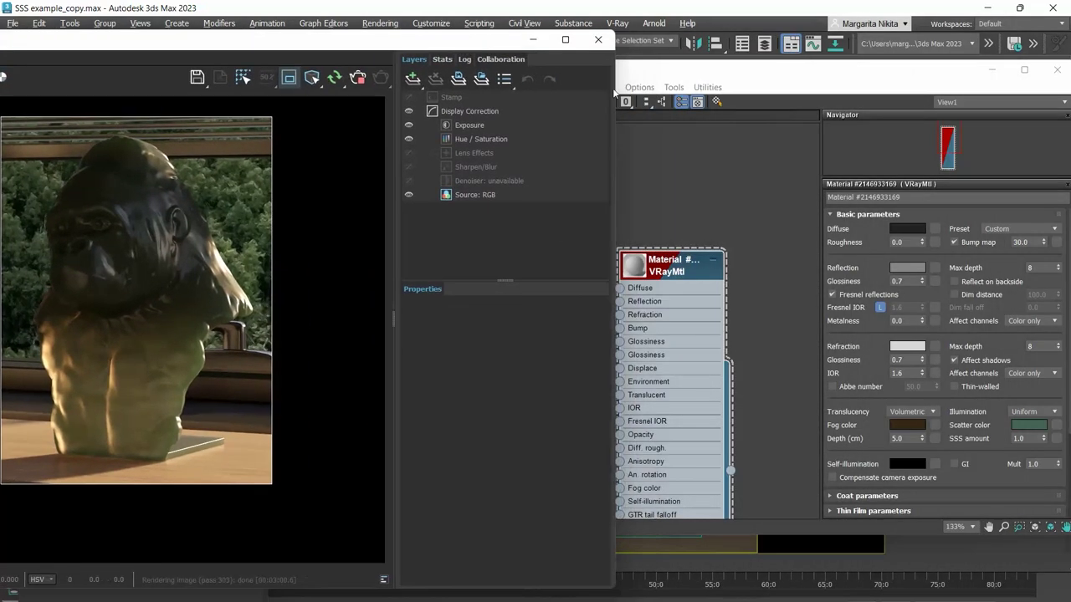
Change volumetric translucency illumination from Uniform to Directional and watch the re-render.
left_click_drag(686, 76, 629, 84)
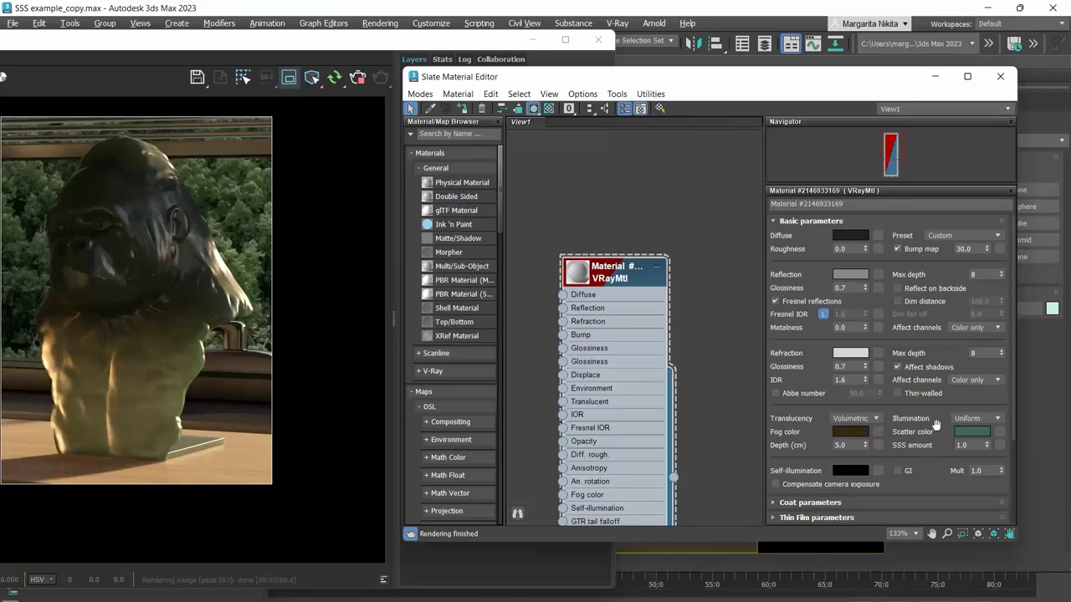
left_click(998, 419)
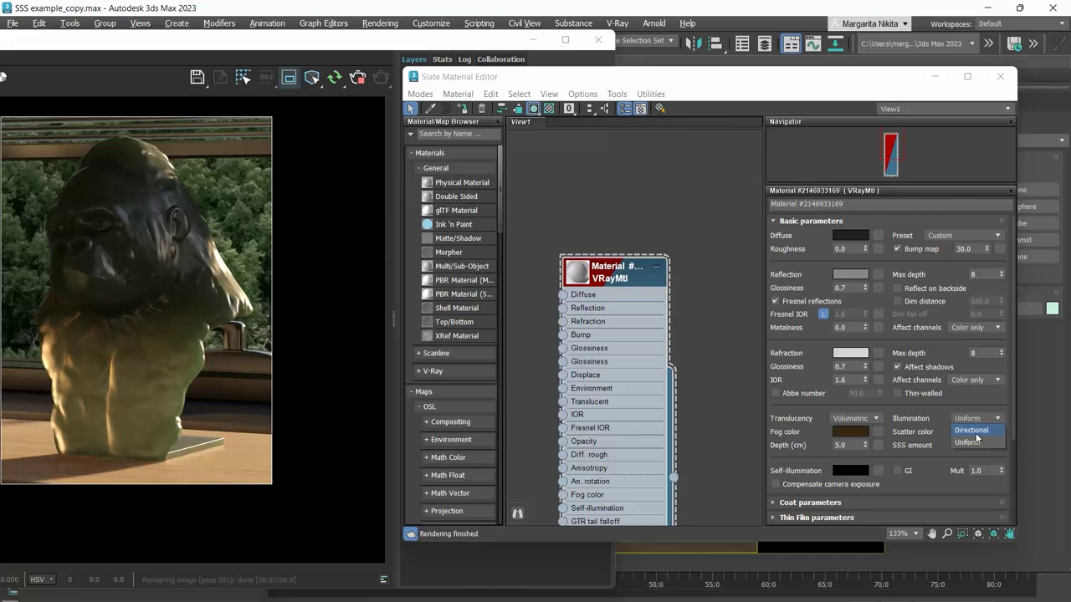
left_click(972, 431)
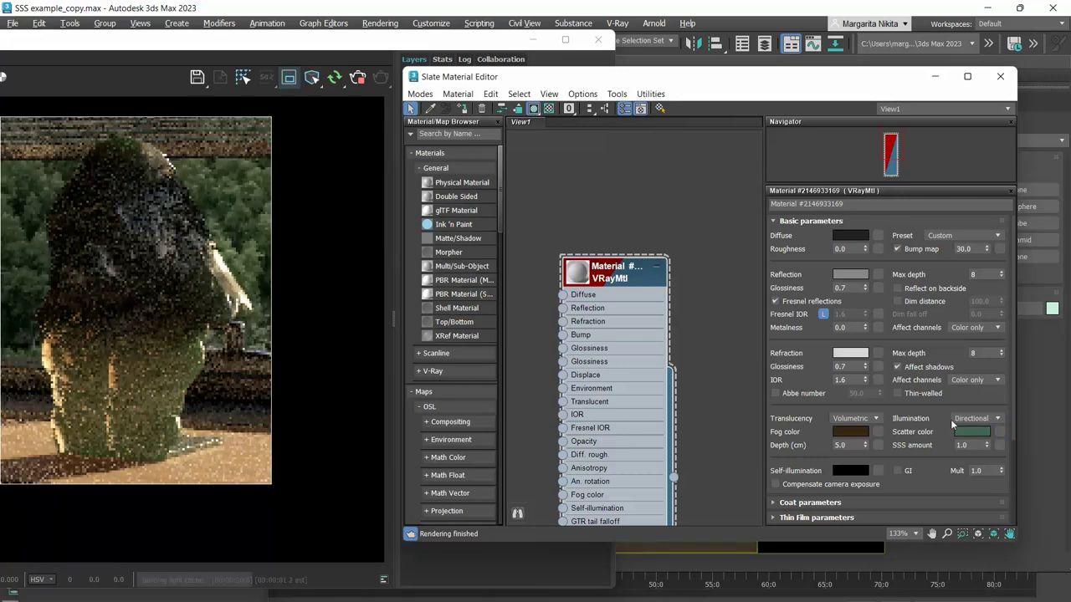
left_click_drag(293, 44, 787, 46)
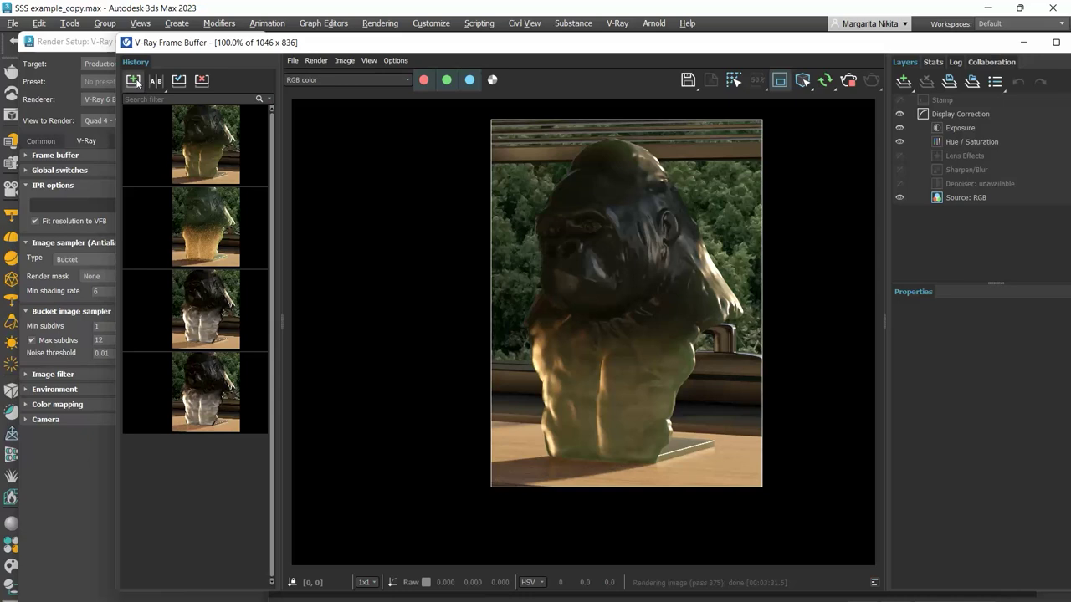
Save the fifth render to VFB history, toggle A/B compare, and bring the Slate editor back.
left_click(134, 81)
left_click(156, 81)
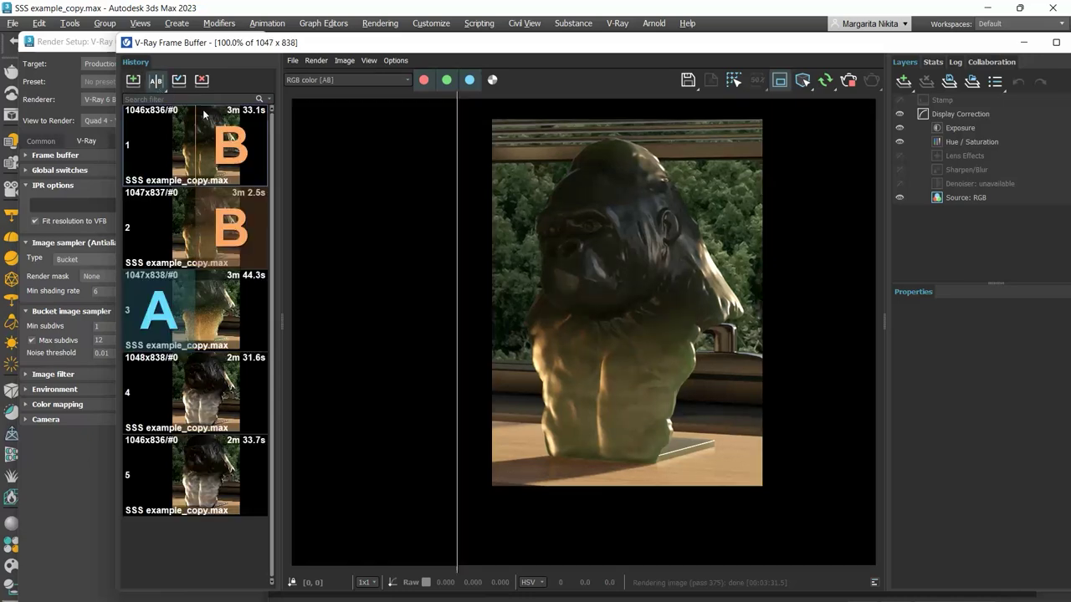
left_click(162, 84)
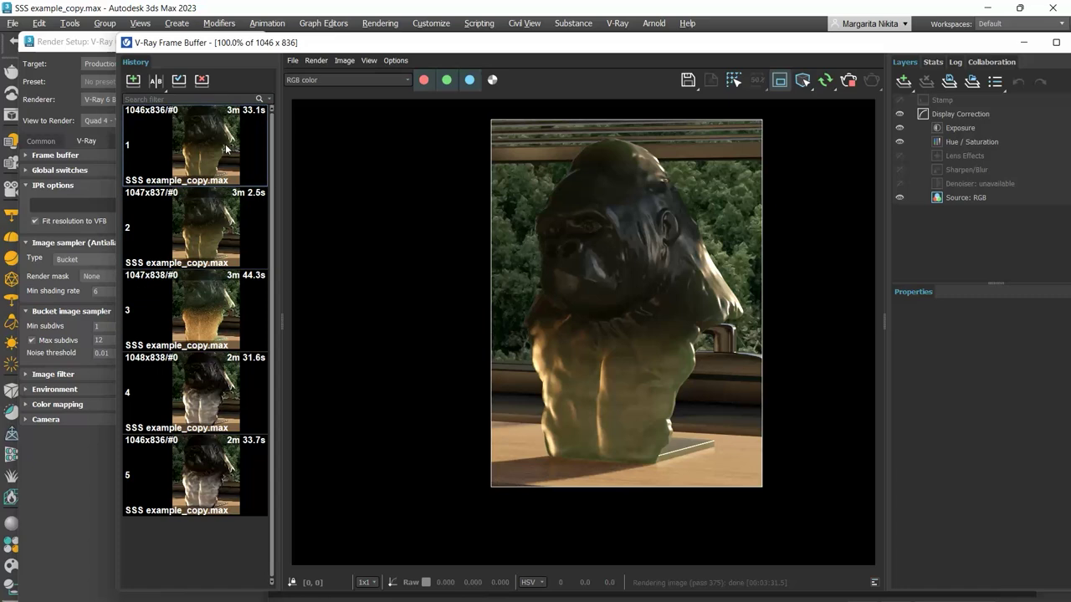
left_click_drag(468, 44, 52, 39)
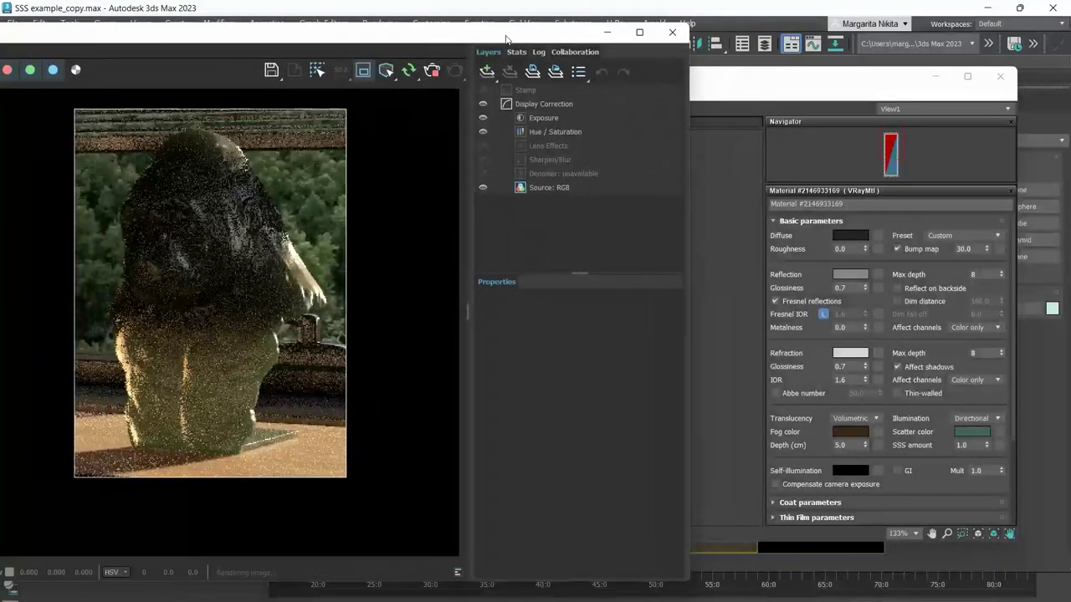
left_click_drag(734, 83, 772, 40)
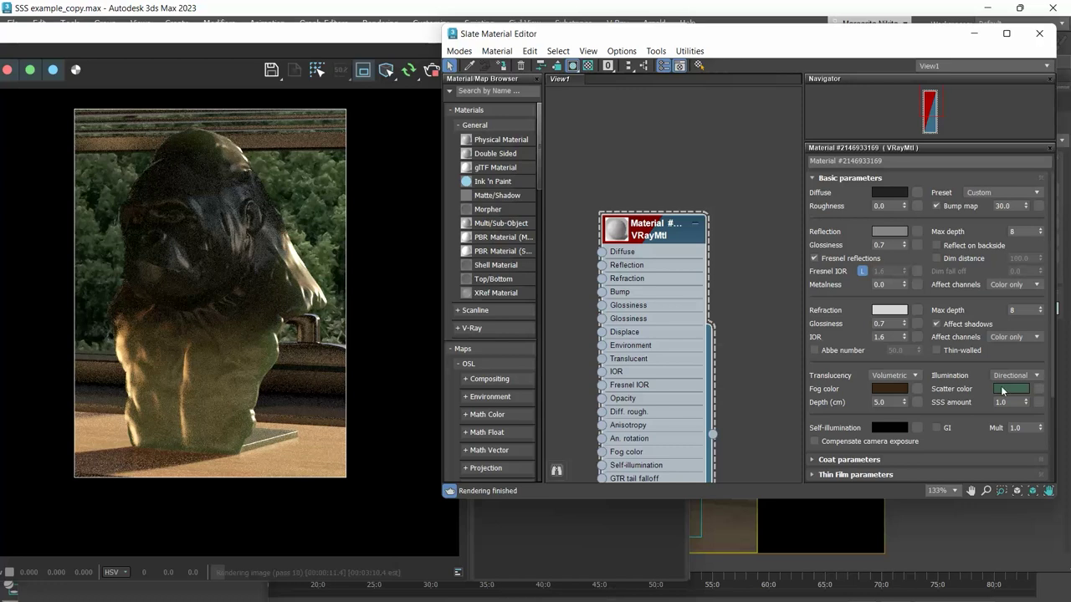
mouse_move(1003, 390)
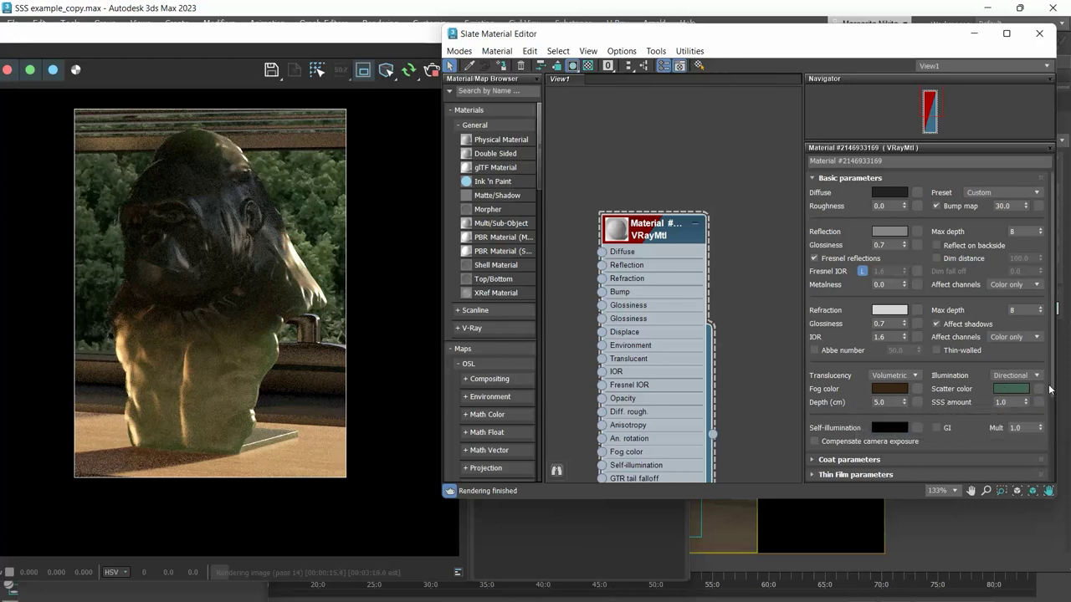
Add a Turbulence-type Noise map node and wire it into the VRayMtl's Translucent input.
left_click_drag(616, 319, 716, 265)
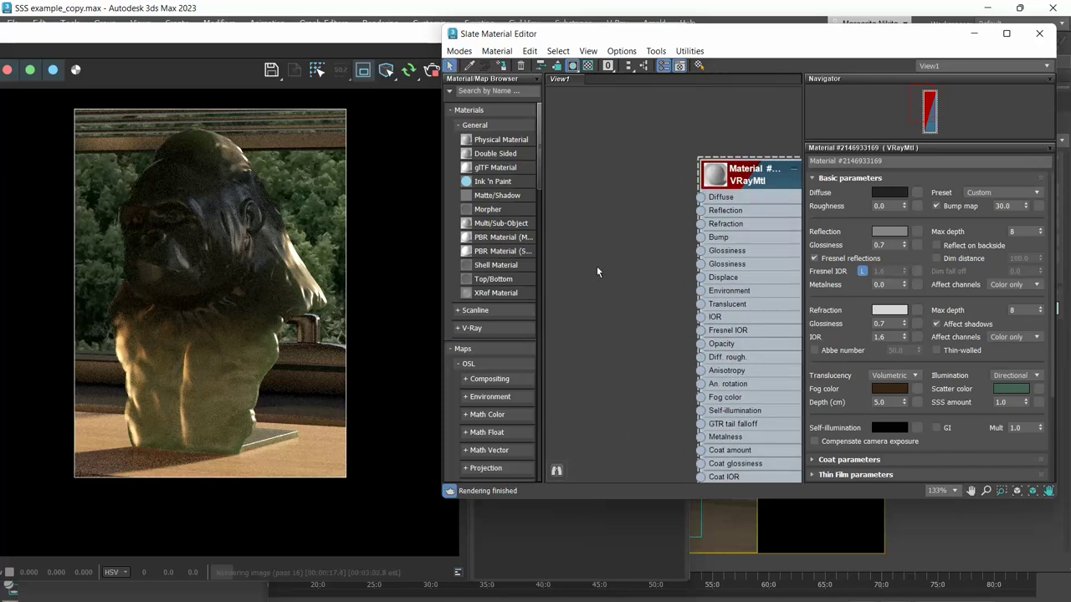
right_click(596, 267)
mouse_move(628, 293)
mouse_move(764, 305)
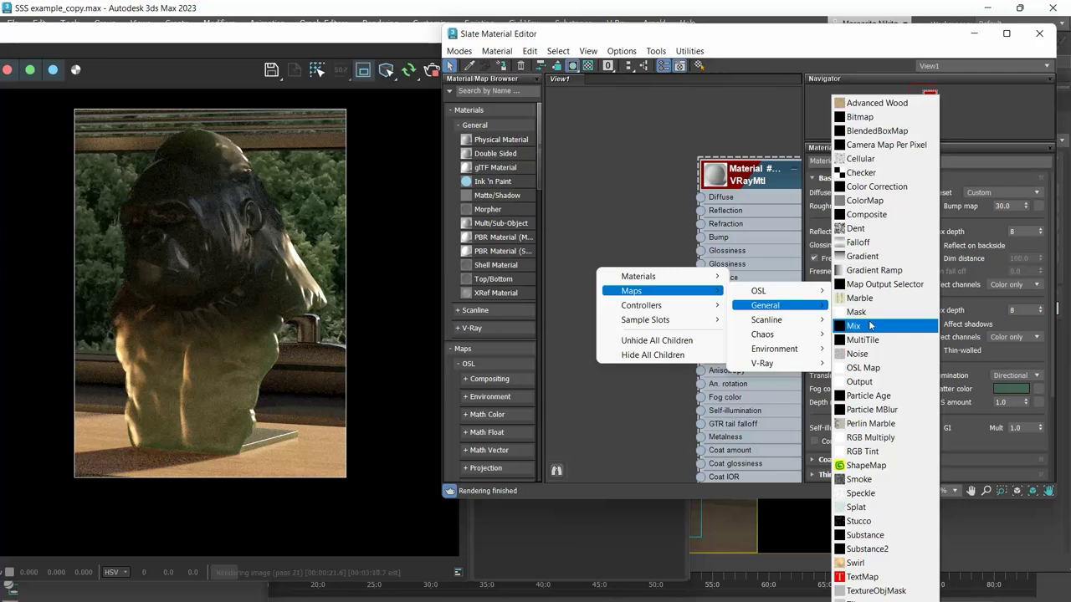
left_click(865, 353)
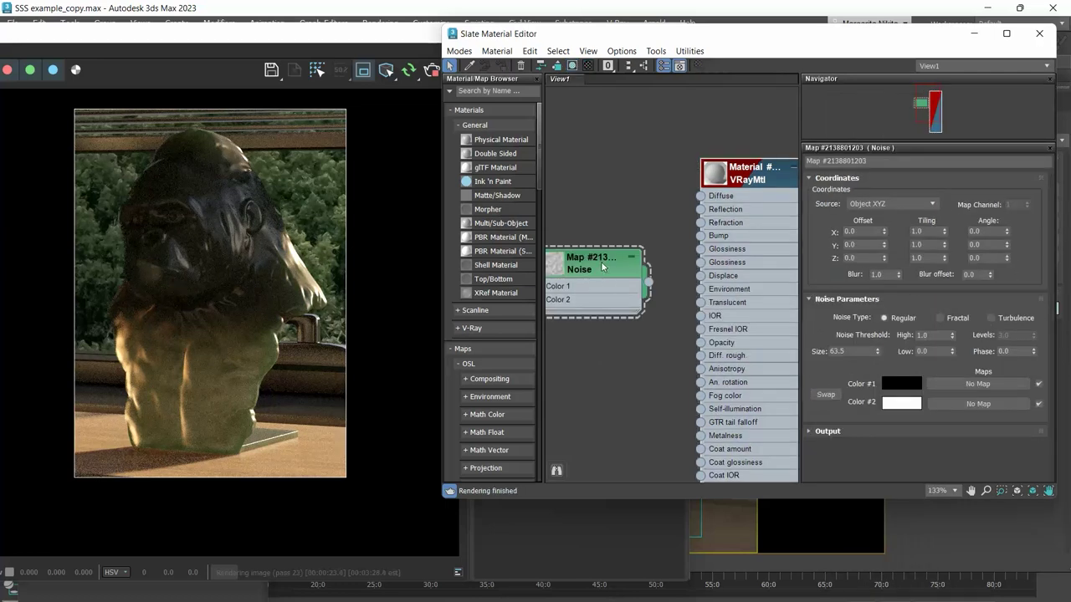
left_click(1009, 320)
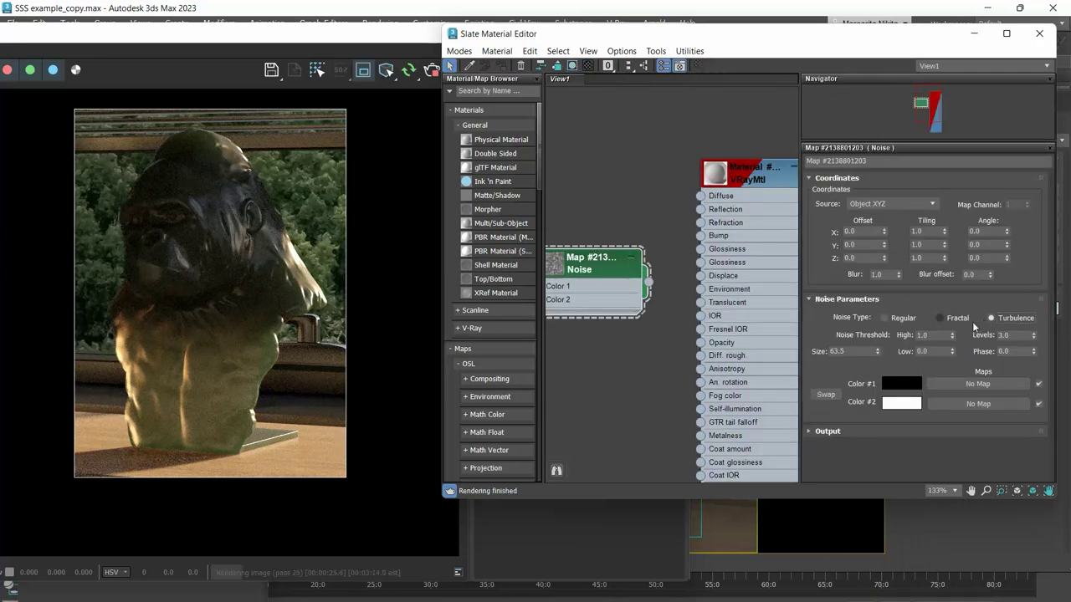
middle_click_drag(595, 313, 591, 155)
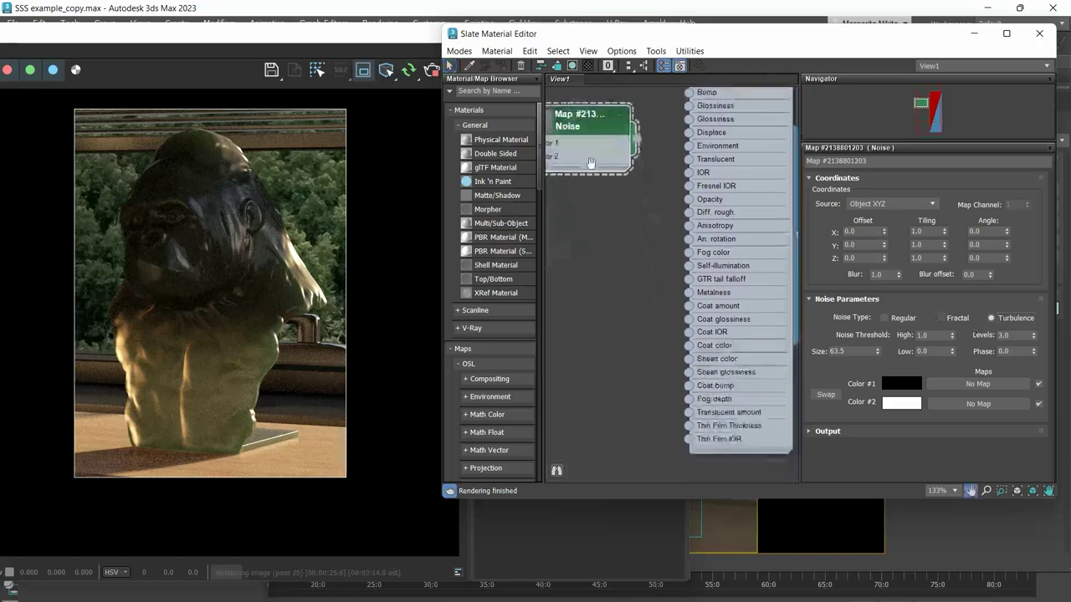
left_click_drag(640, 146, 689, 159)
middle_click_drag(625, 203, 613, 273)
left_click(732, 134)
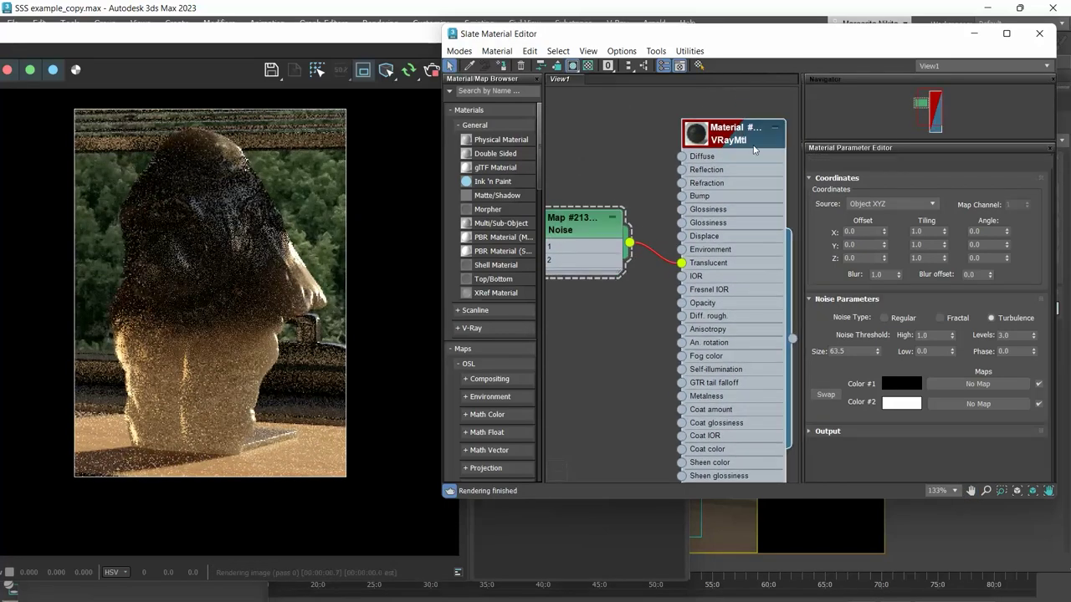
Paste the scatter green into noise Color #1 and copy it onto Color #2.
left_click(577, 222)
right_click(901, 384)
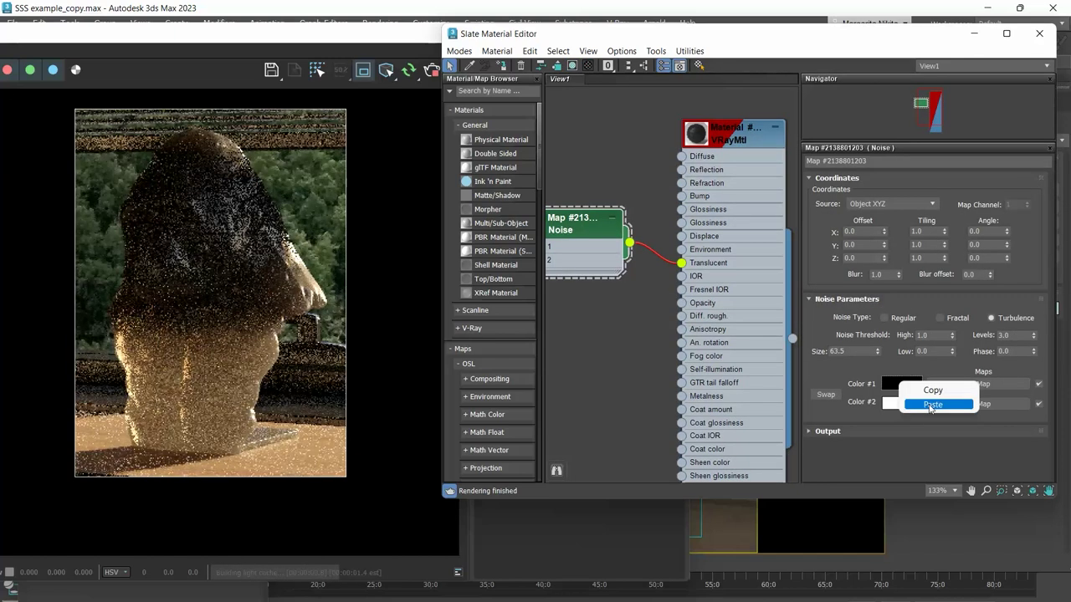
left_click(930, 404)
left_click_drag(901, 386, 901, 403)
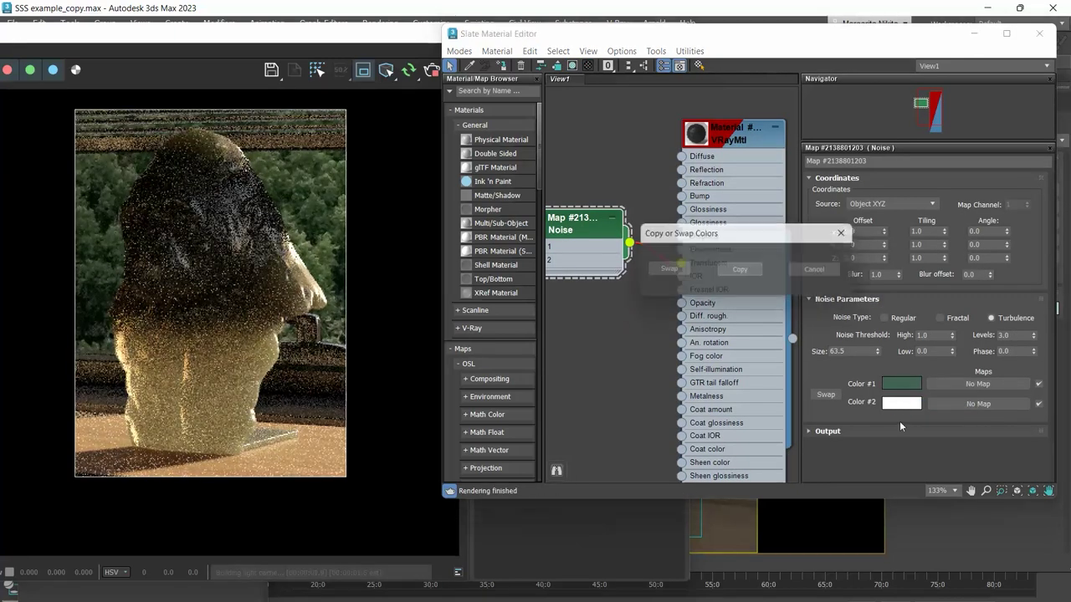
left_click(744, 271)
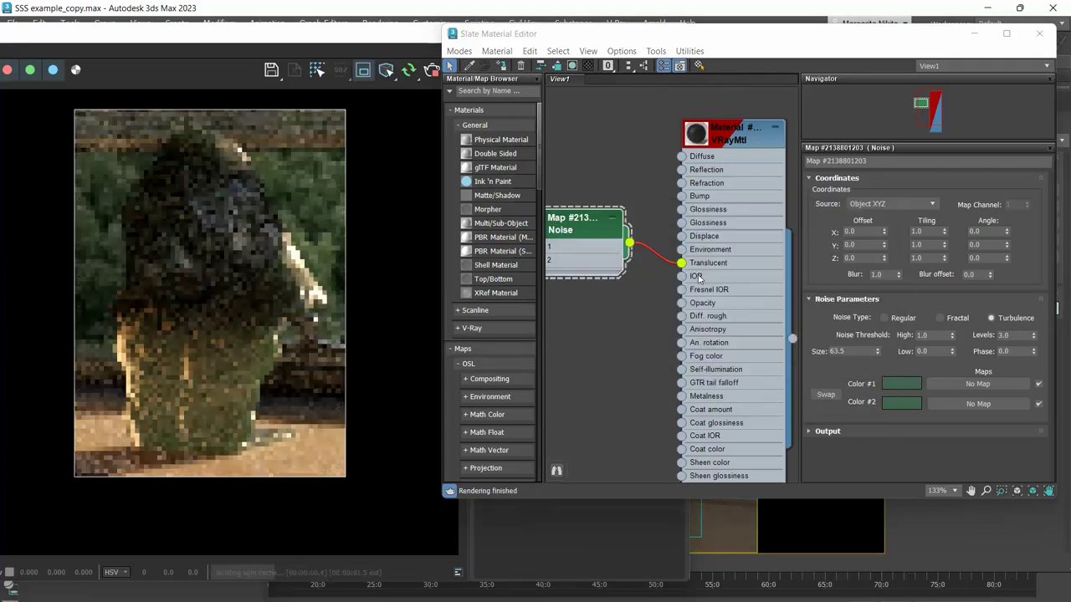
Darken noise Color #1 to value 23 and lighten Color #2 to 64, 91, 75.
left_click(895, 383)
left_click_drag(757, 312, 753, 314)
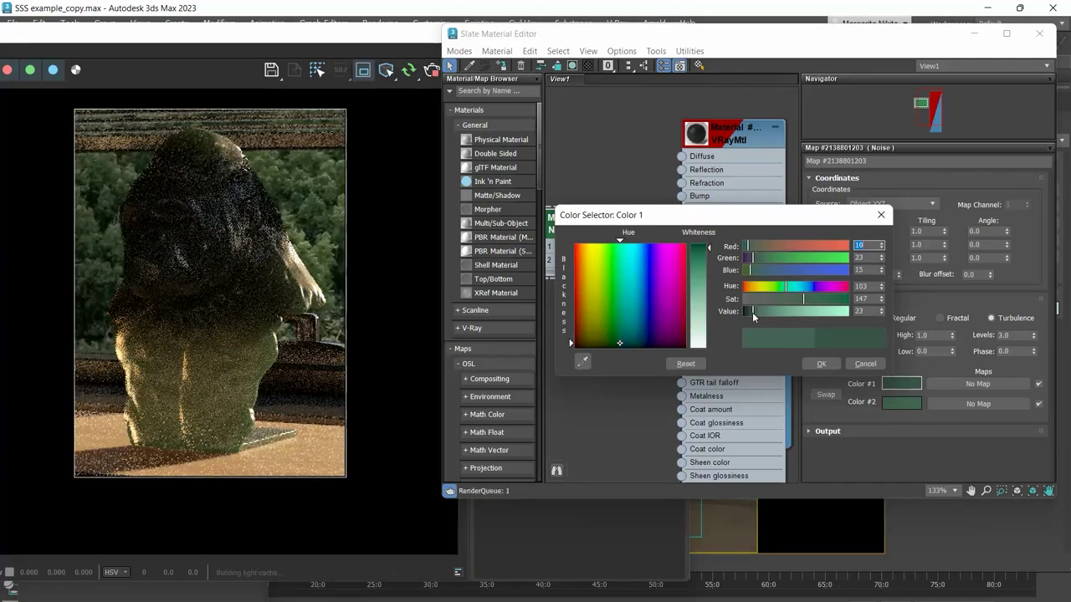
left_click(819, 363)
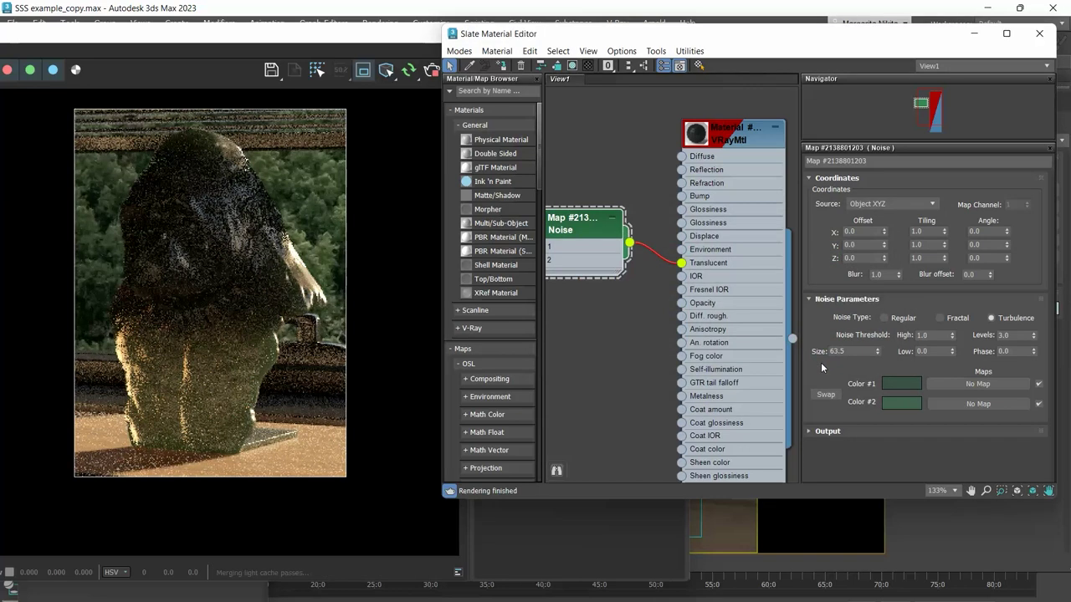
left_click(902, 403)
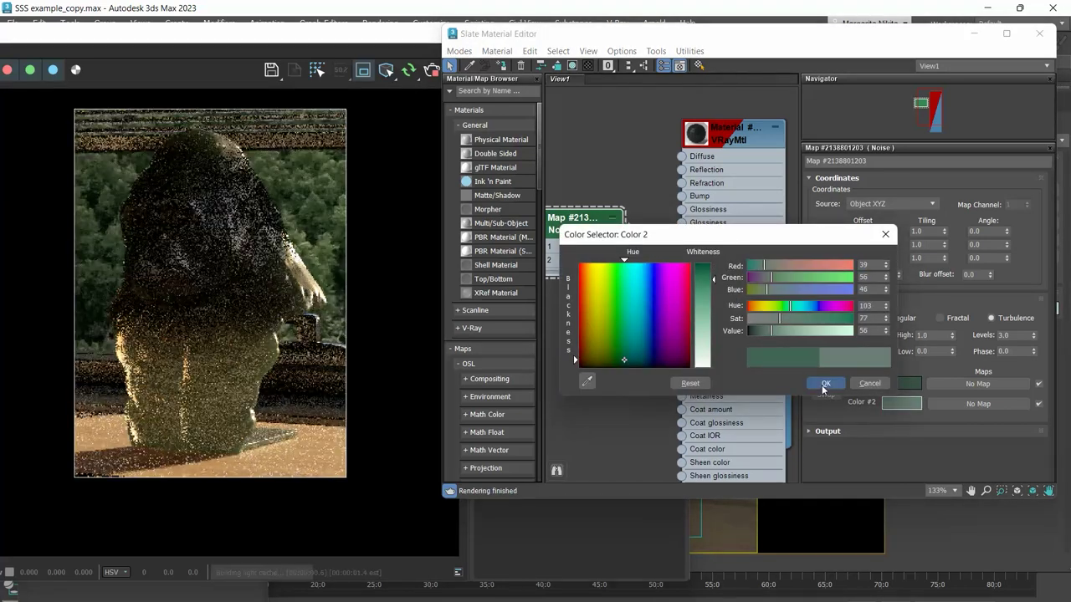
left_click(824, 383)
left_click(902, 383)
left_click_drag(772, 308, 740, 309)
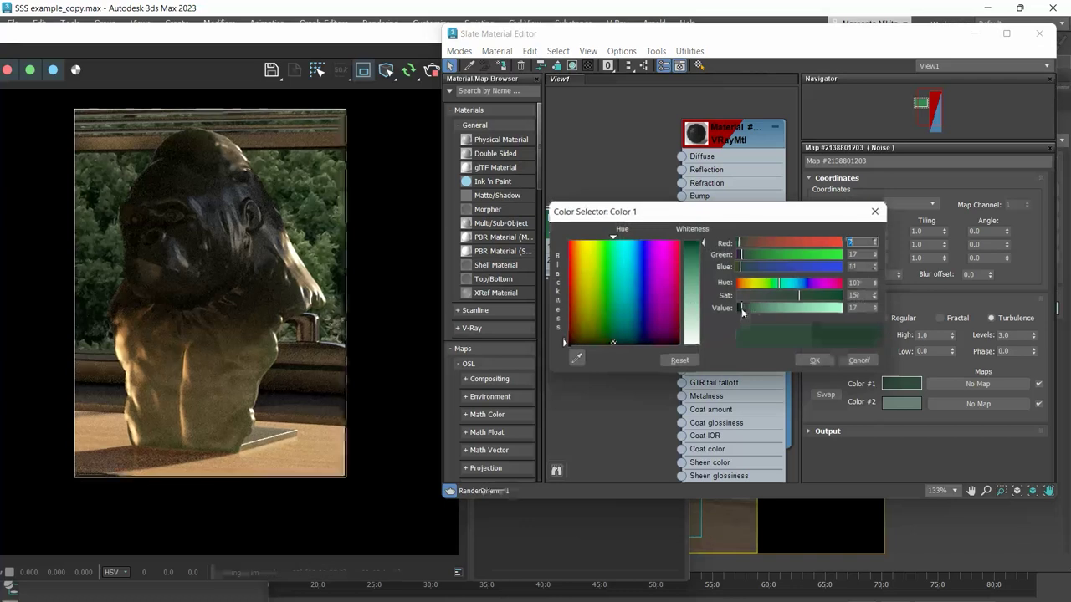
left_click(810, 360)
left_click(902, 403)
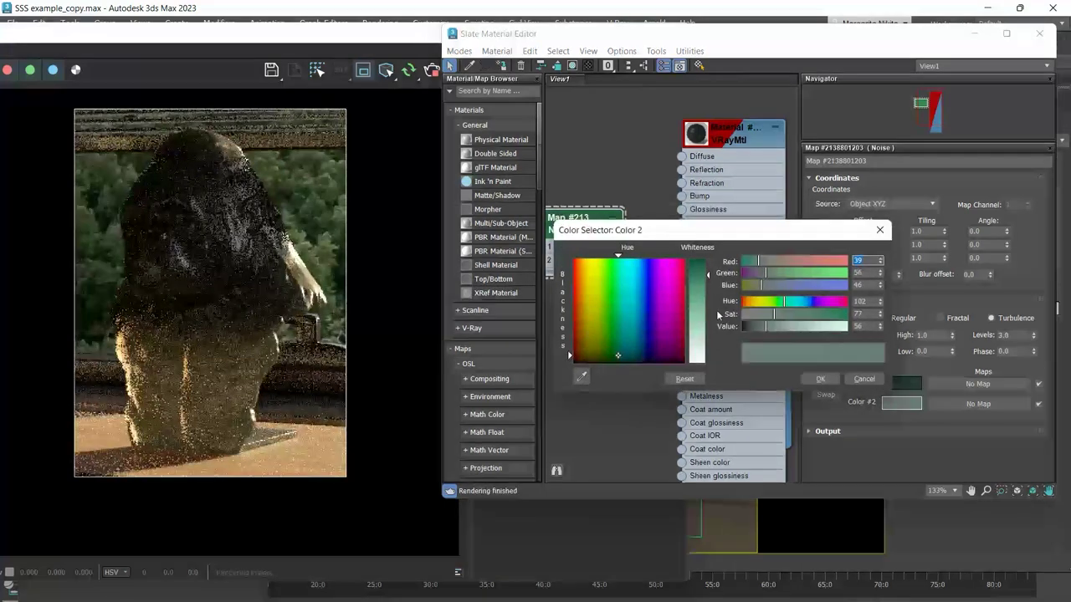
left_click(781, 326)
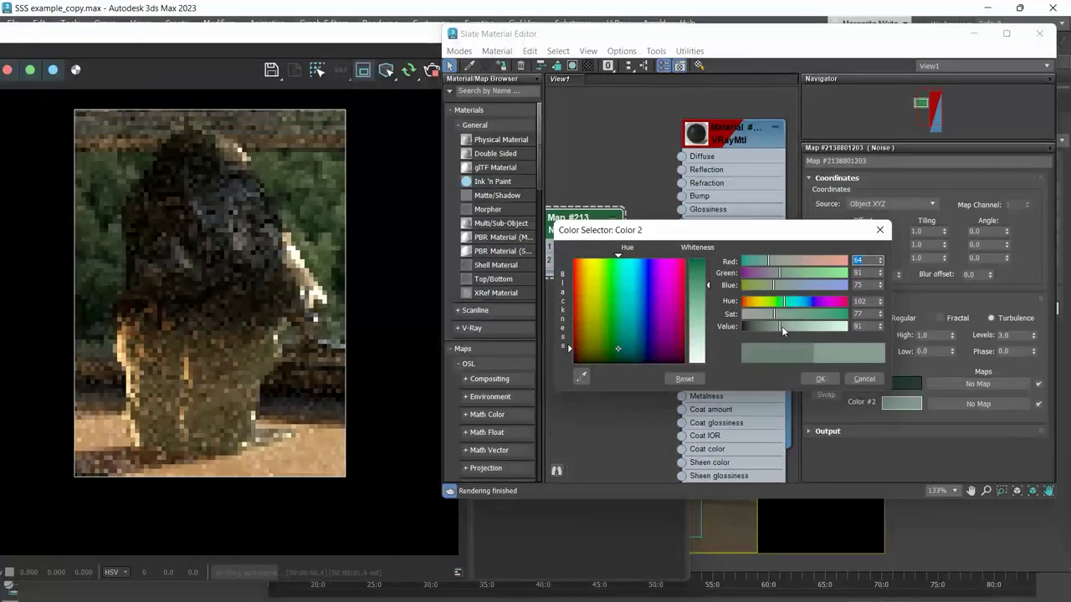
left_click(820, 379)
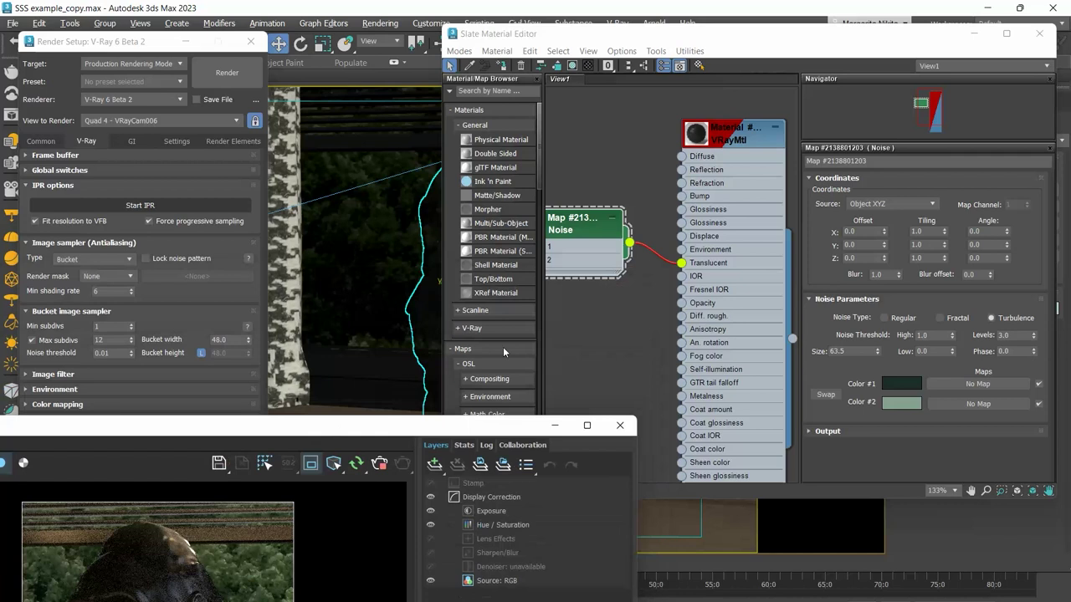
Set the noise Size to 1.0.
left_click(583, 175)
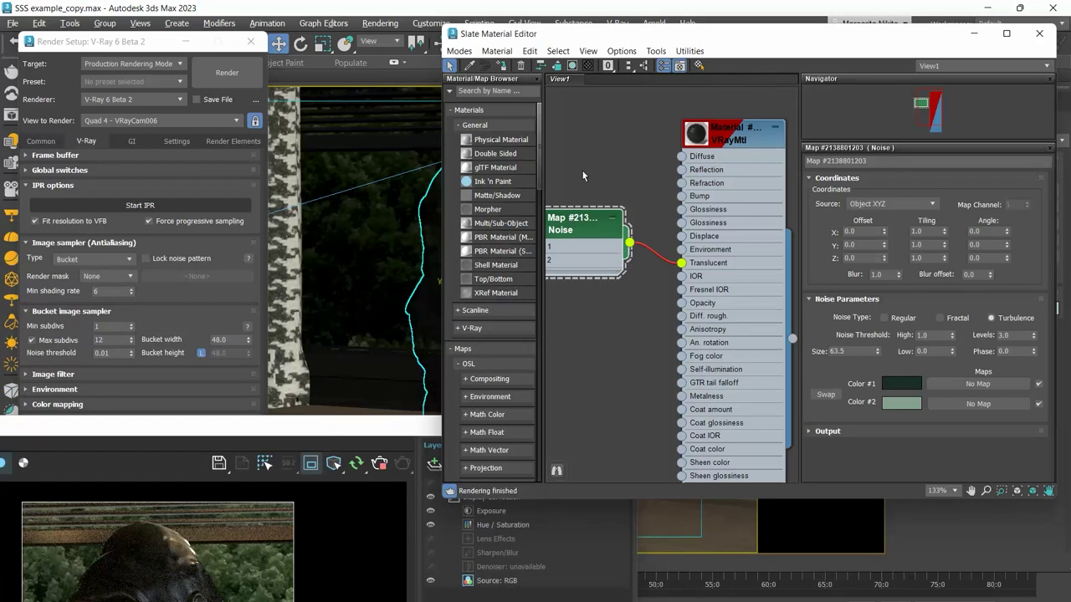
left_click_drag(585, 43, 686, 53)
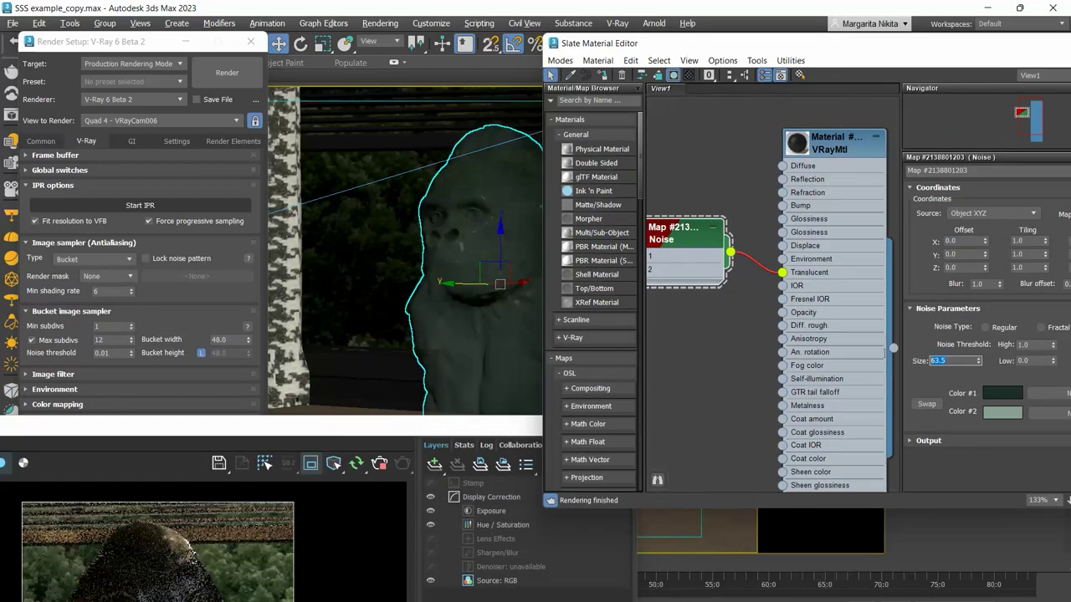
type("1")
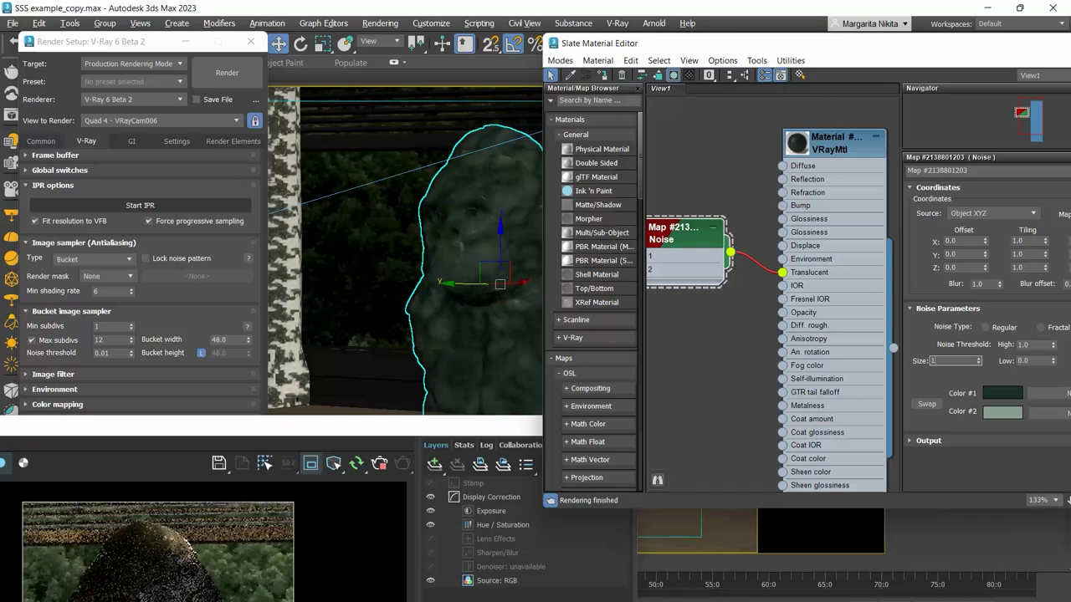
key("Return")
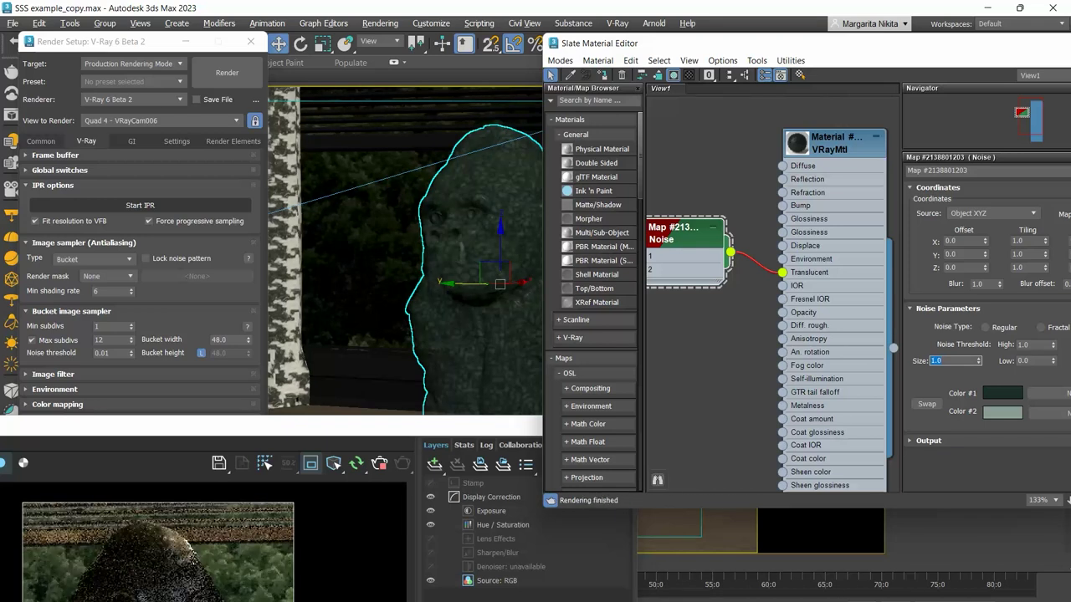
A/B compare the new finely mottled render with an earlier one in the frame buffer.
left_click_drag(349, 429, 386, 46)
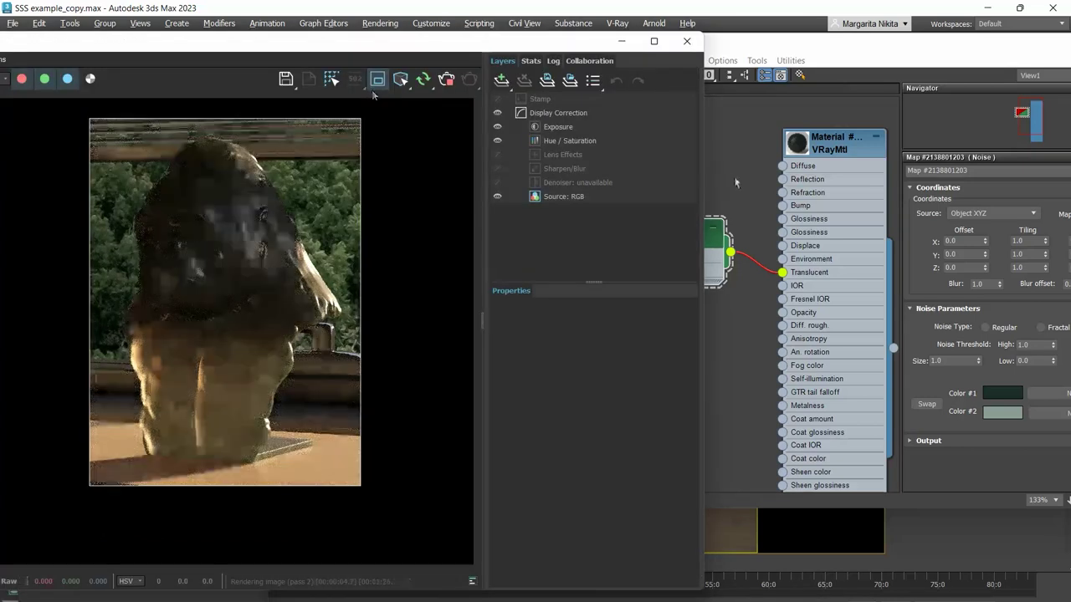
left_click_drag(216, 48, 552, 50)
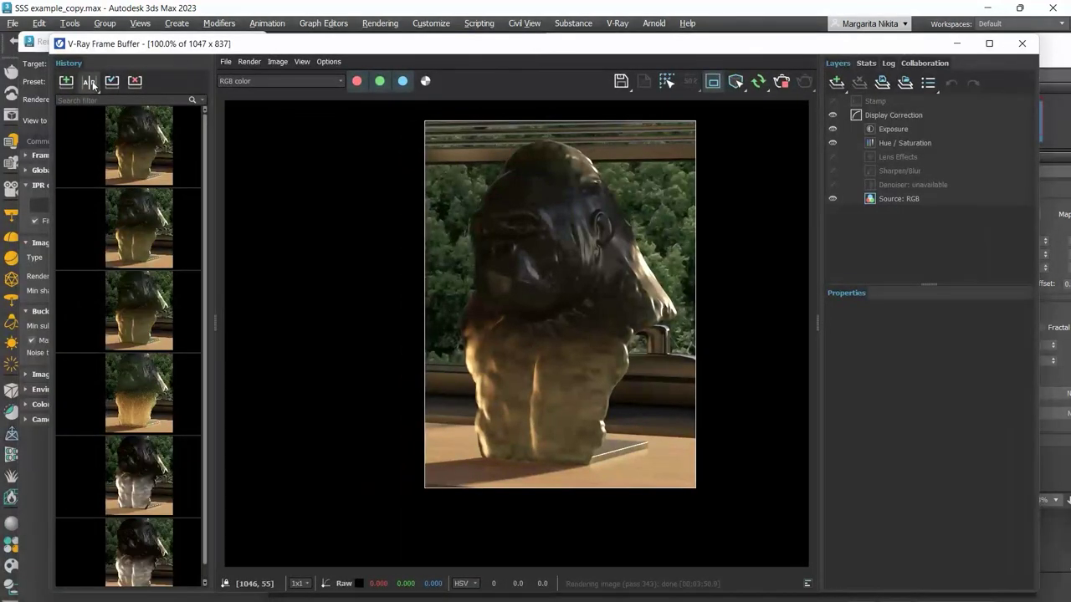
left_click(88, 81)
left_click(149, 241)
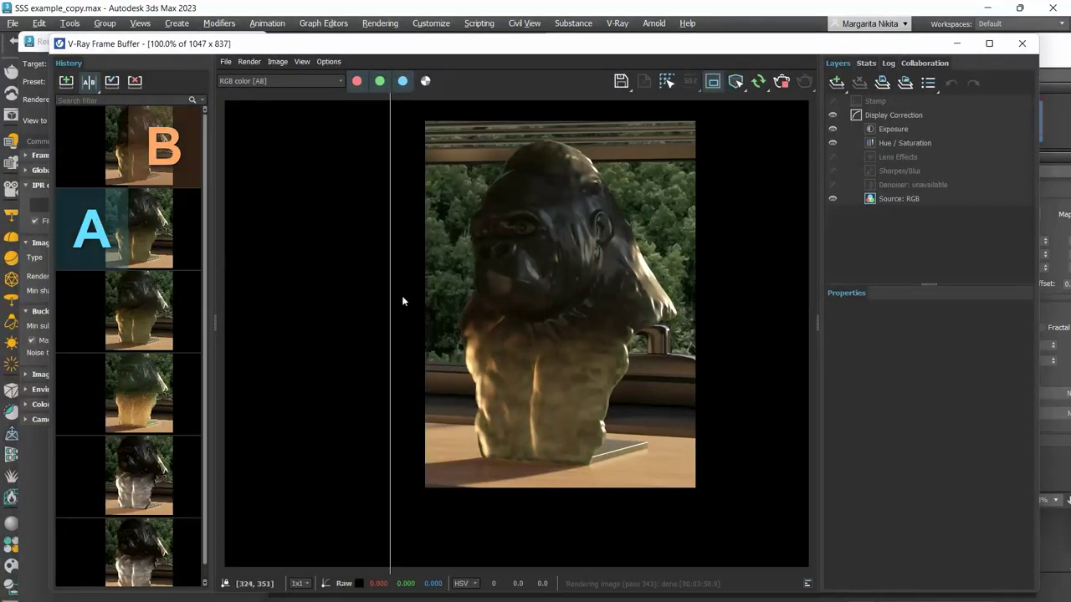